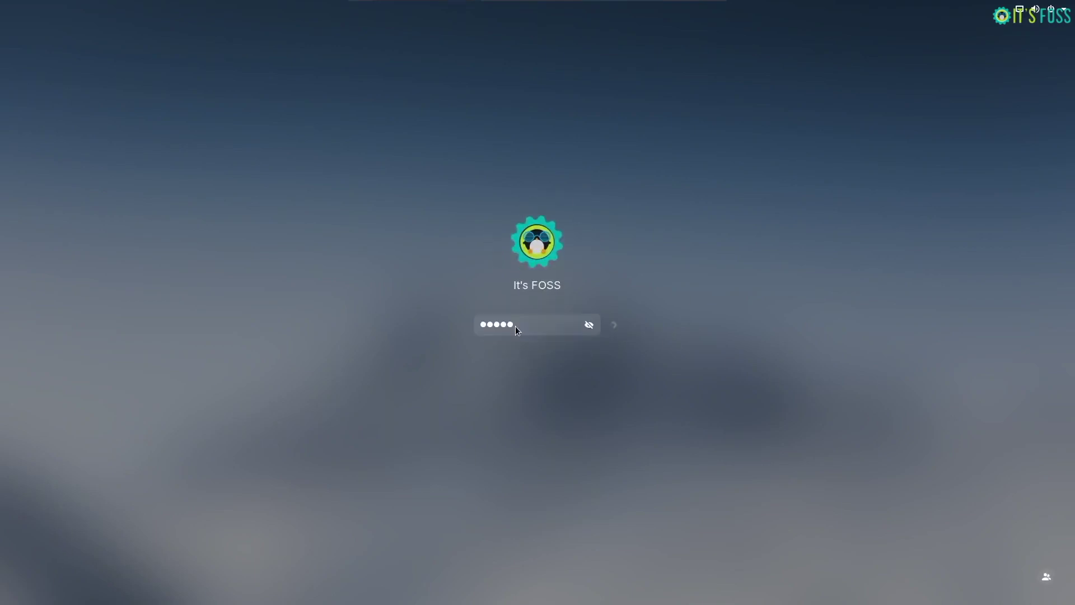
Step: Preview the application menu, the volume and power status popup, and the calendar and notifications panel
{"action": "left_click", "coordinate": [15, 592]}
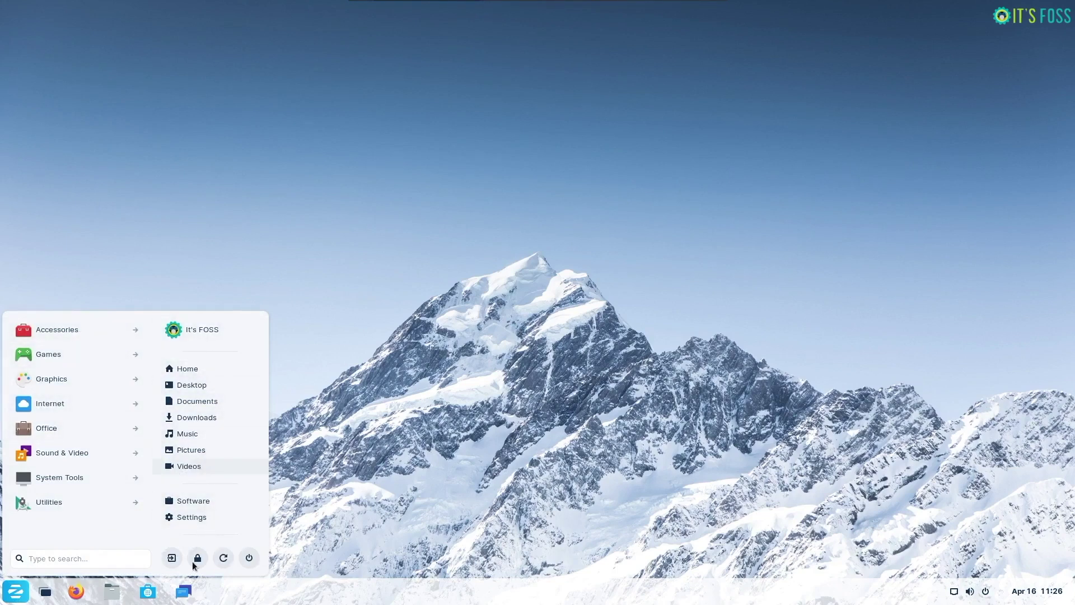
{"action": "left_click", "coordinate": [272, 599]}
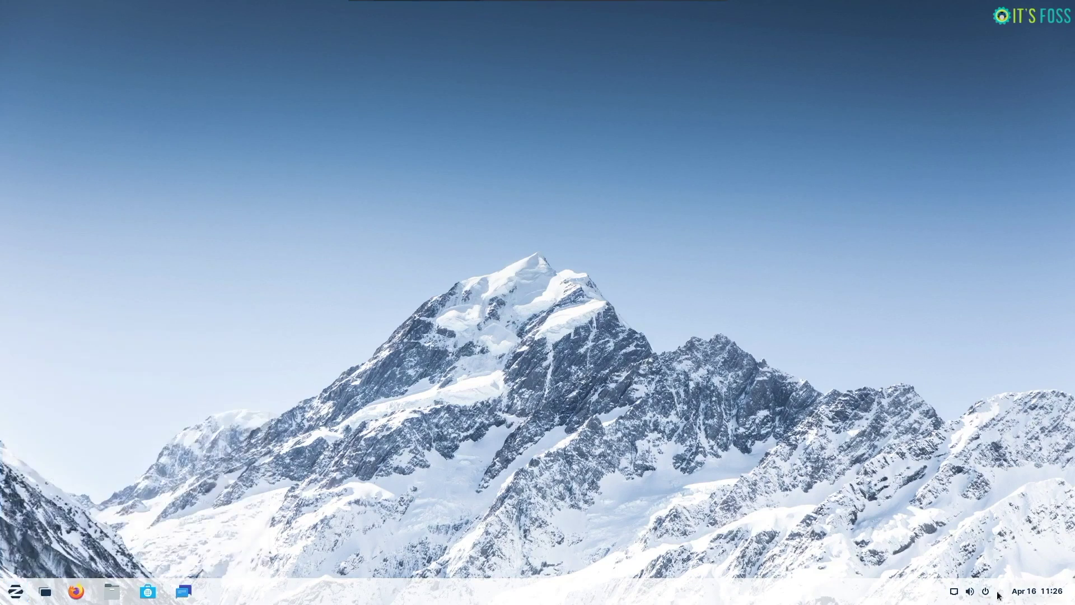
{"action": "left_click", "coordinate": [974, 593]}
{"action": "left_click", "coordinate": [974, 594]}
{"action": "left_click", "coordinate": [1042, 595]}
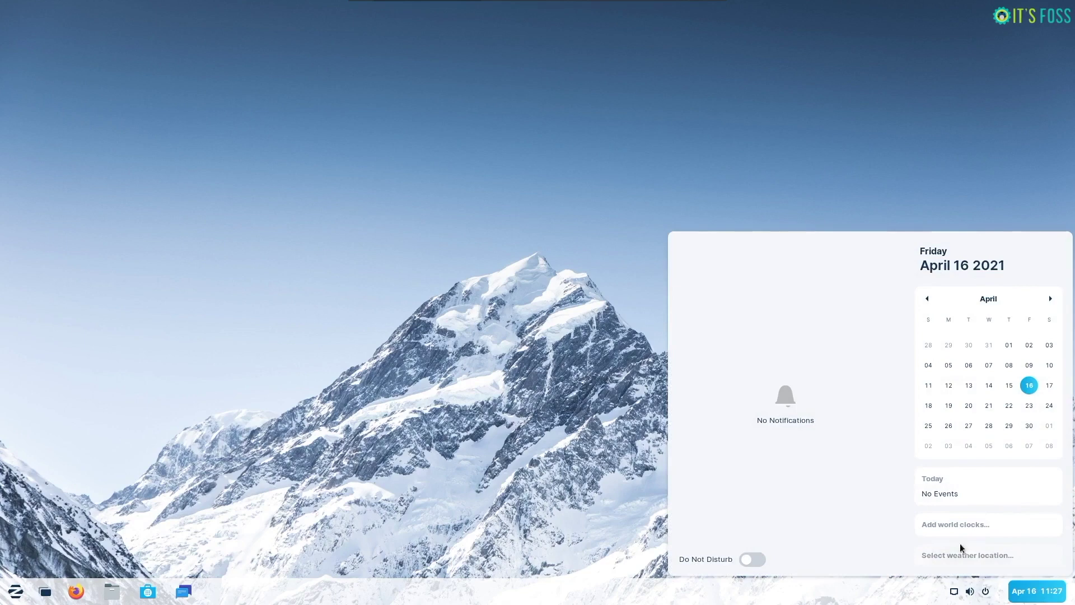
{"action": "key", "text": "Escape"}
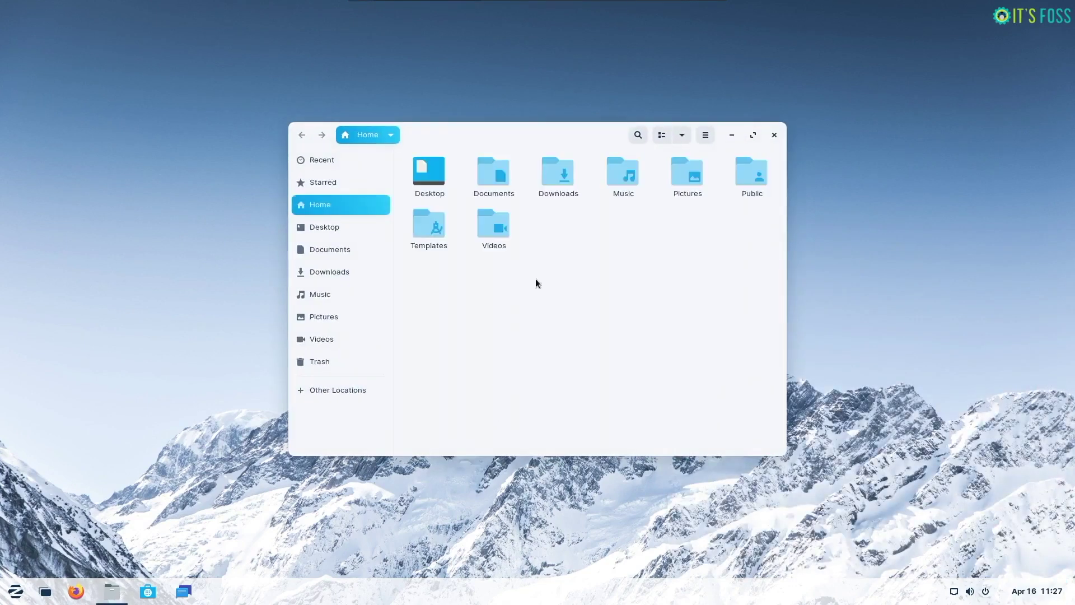
{"action": "left_click", "coordinate": [317, 224]}
{"action": "left_click", "coordinate": [314, 255]}
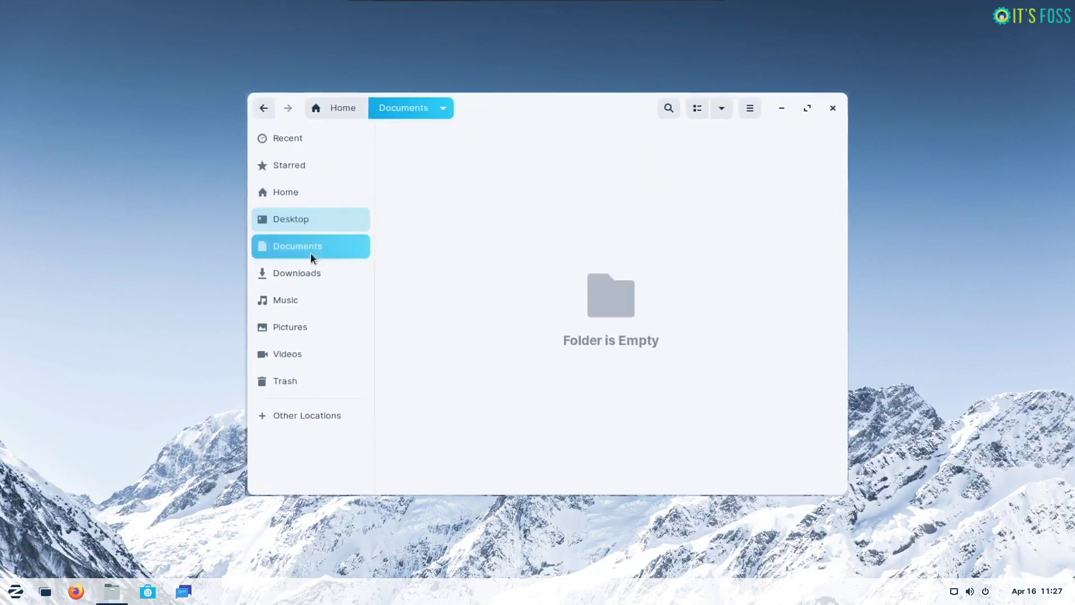
{"action": "left_click", "coordinate": [309, 272]}
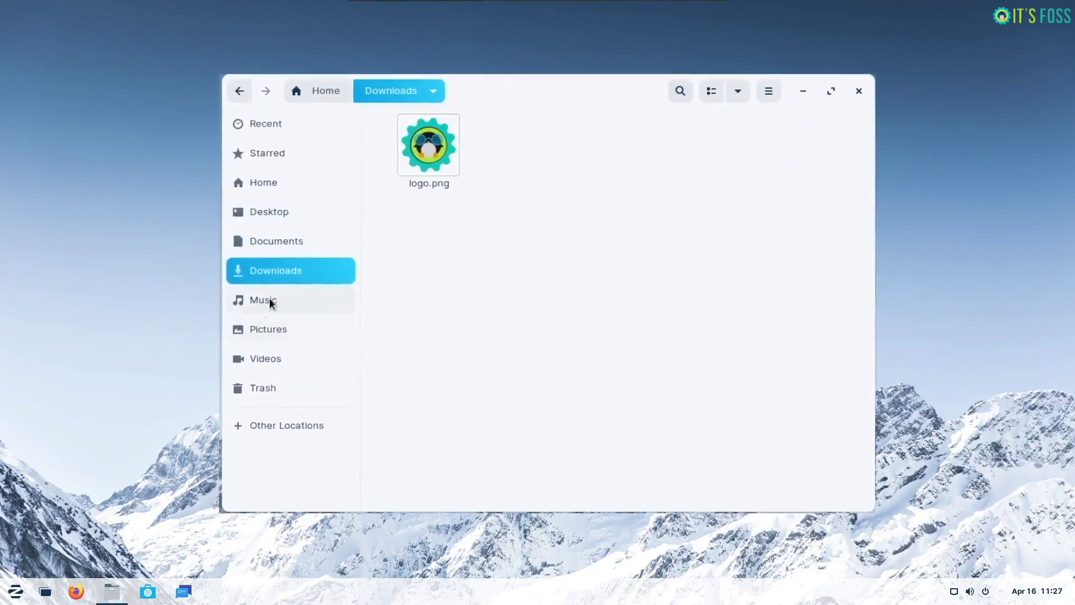
{"action": "left_click", "coordinate": [273, 300]}
{"action": "left_click", "coordinate": [282, 330]}
{"action": "left_click", "coordinate": [781, 83]}
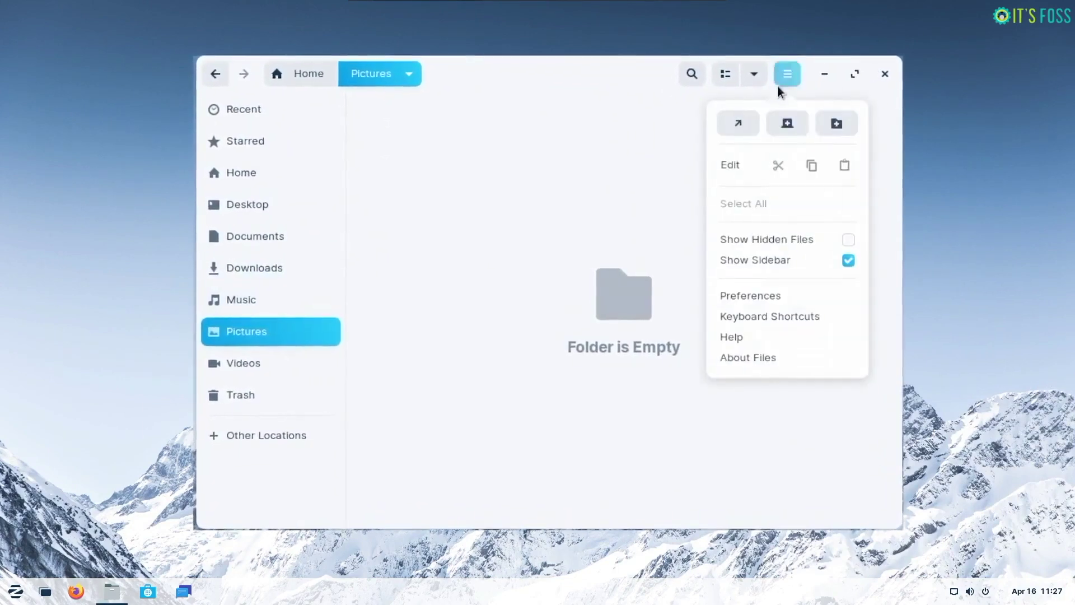
{"action": "left_click", "coordinate": [693, 343]}
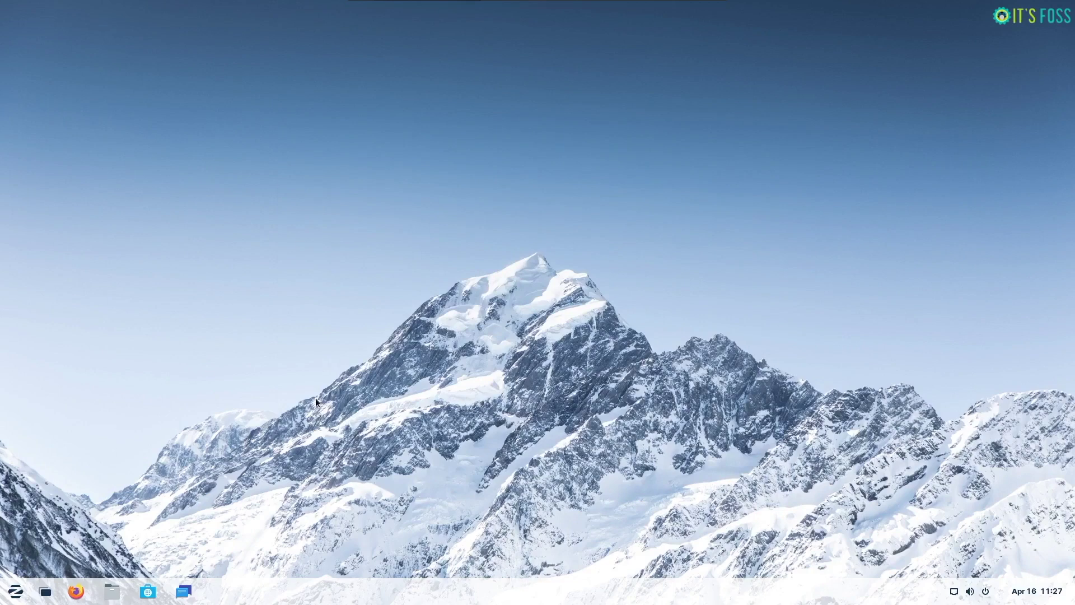
{"action": "key", "text": "super"}
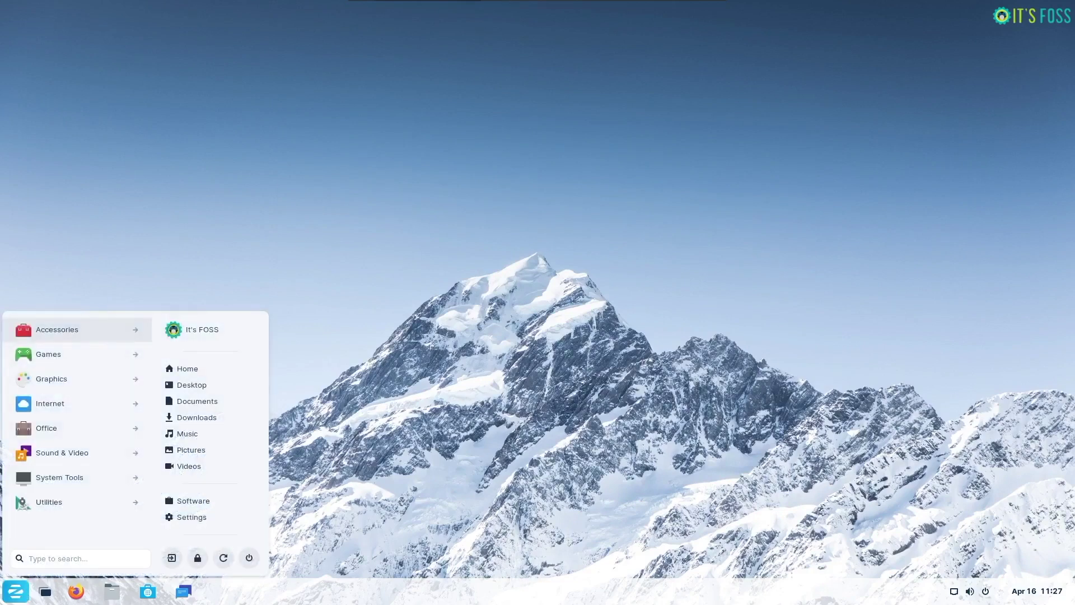
{"action": "type", "text": "tou"}
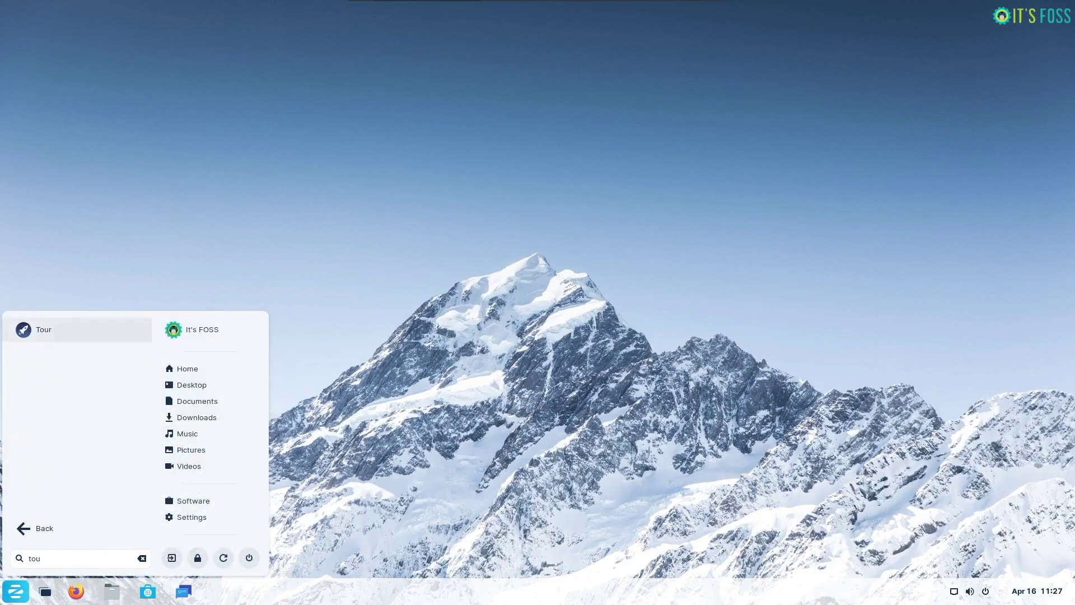
{"action": "left_click", "coordinate": [75, 331]}
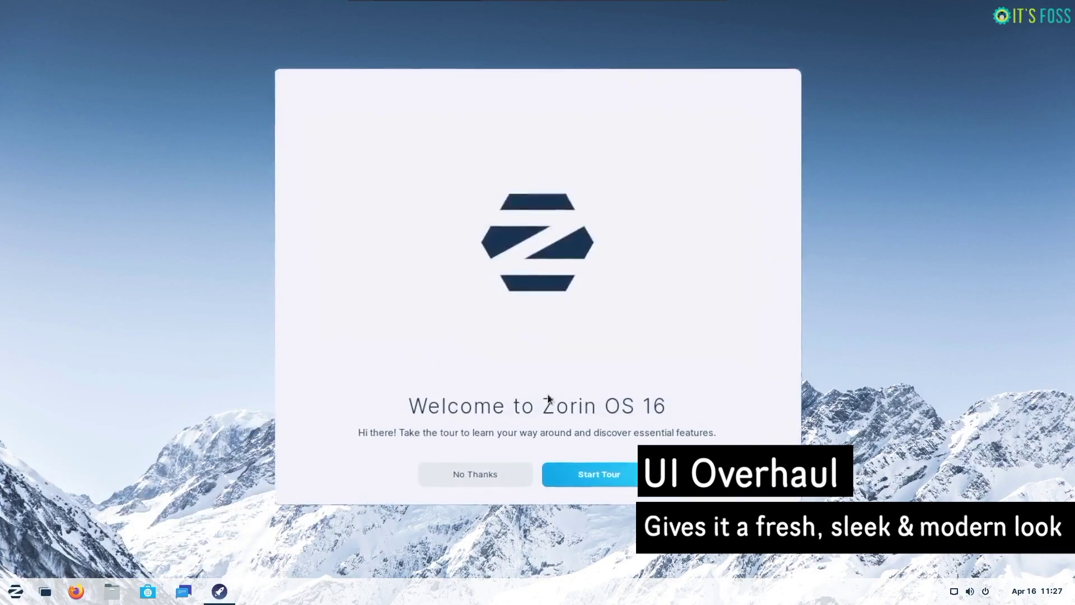
{"action": "left_click", "coordinate": [620, 487]}
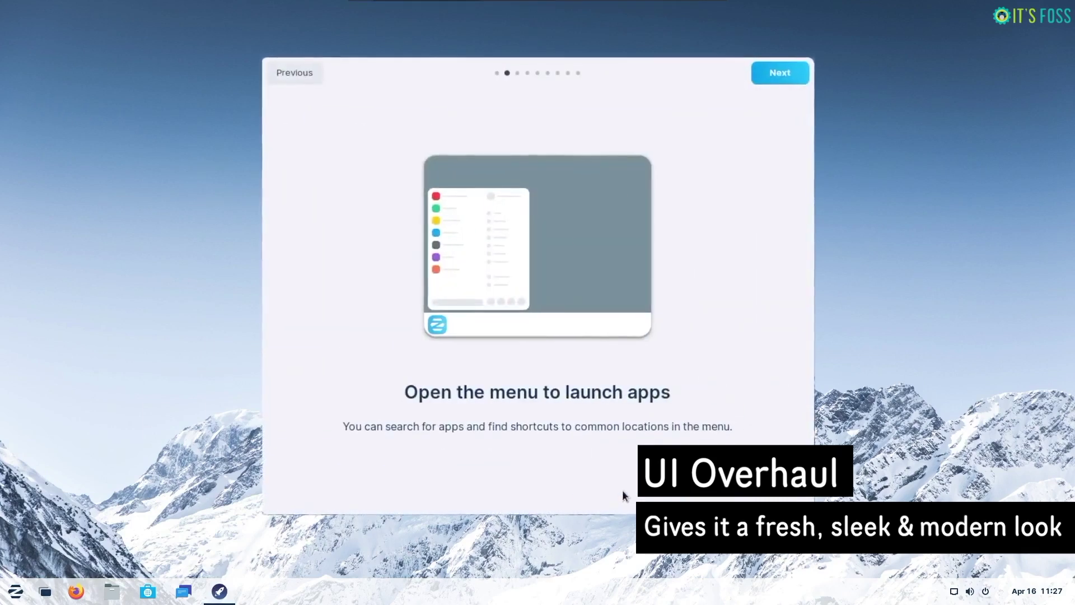
{"action": "left_click", "coordinate": [789, 72]}
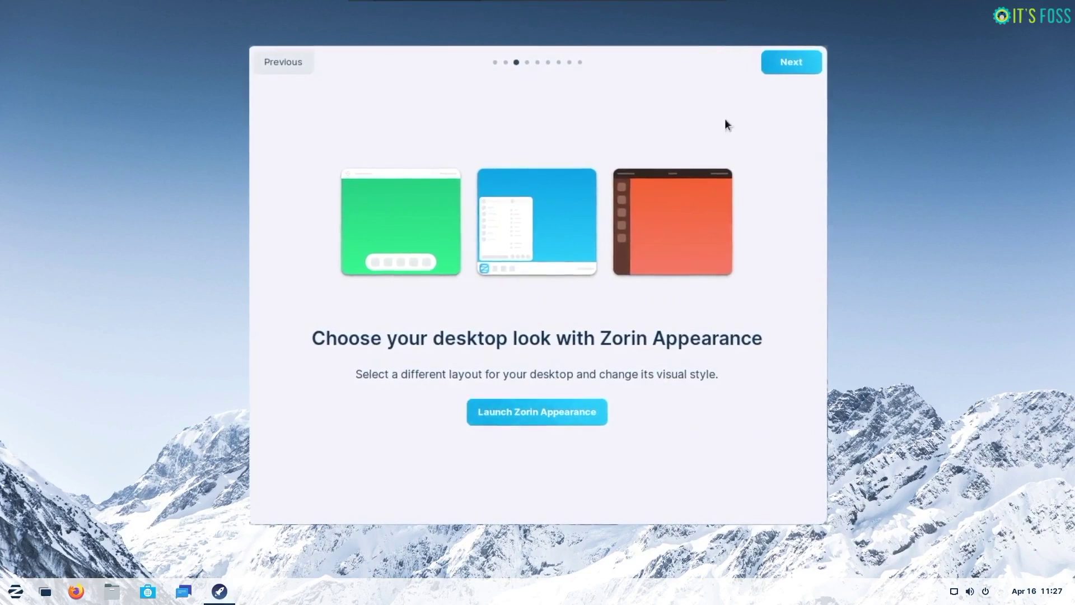
{"action": "left_click", "coordinate": [786, 65]}
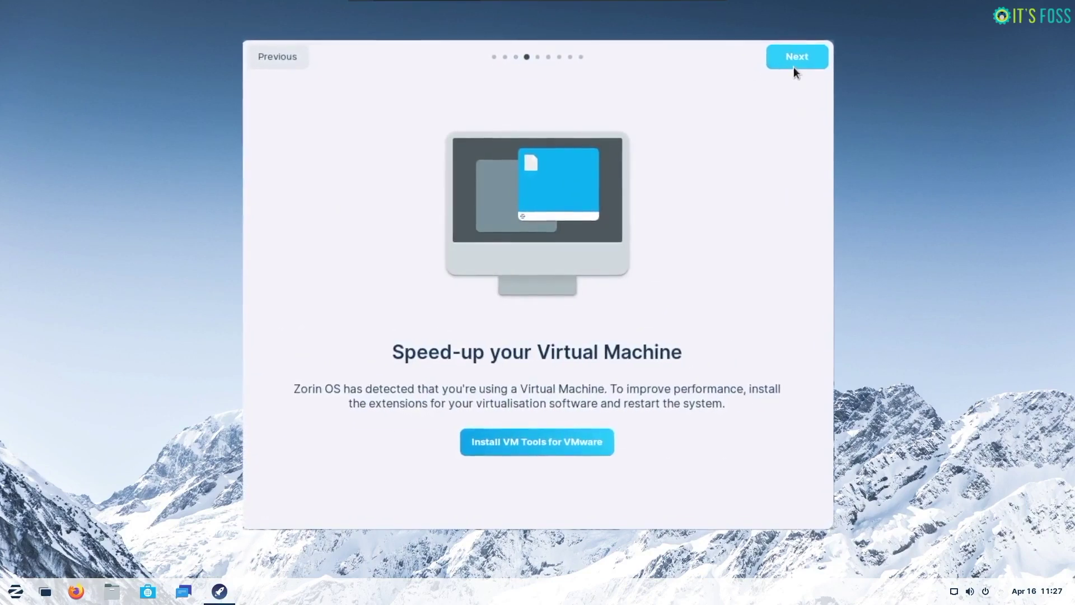
{"action": "left_click", "coordinate": [795, 66]}
{"action": "left_click", "coordinate": [798, 62]}
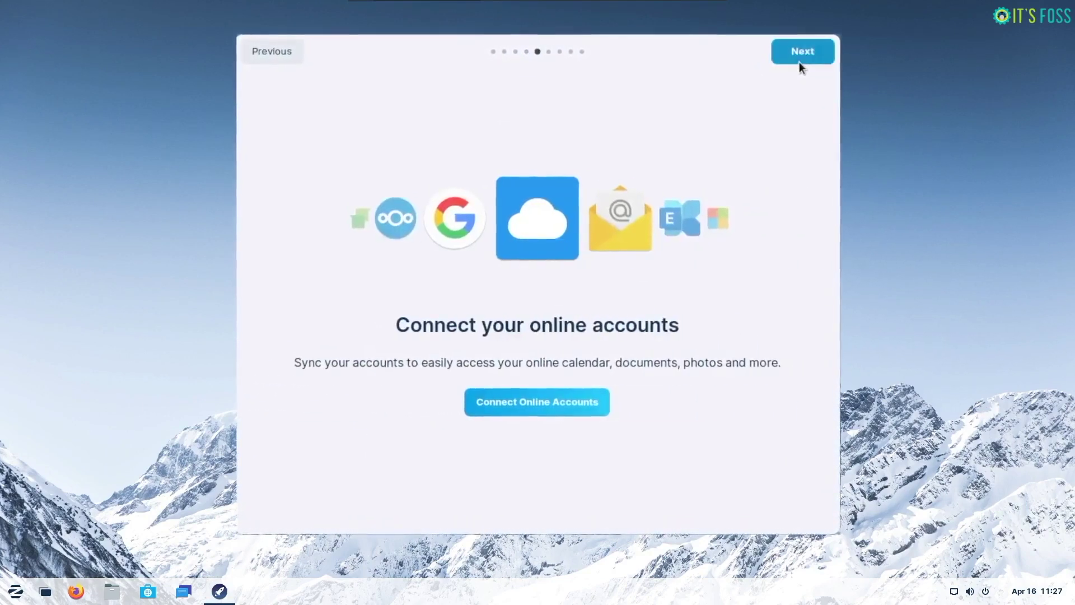
{"action": "left_click", "coordinate": [809, 46]}
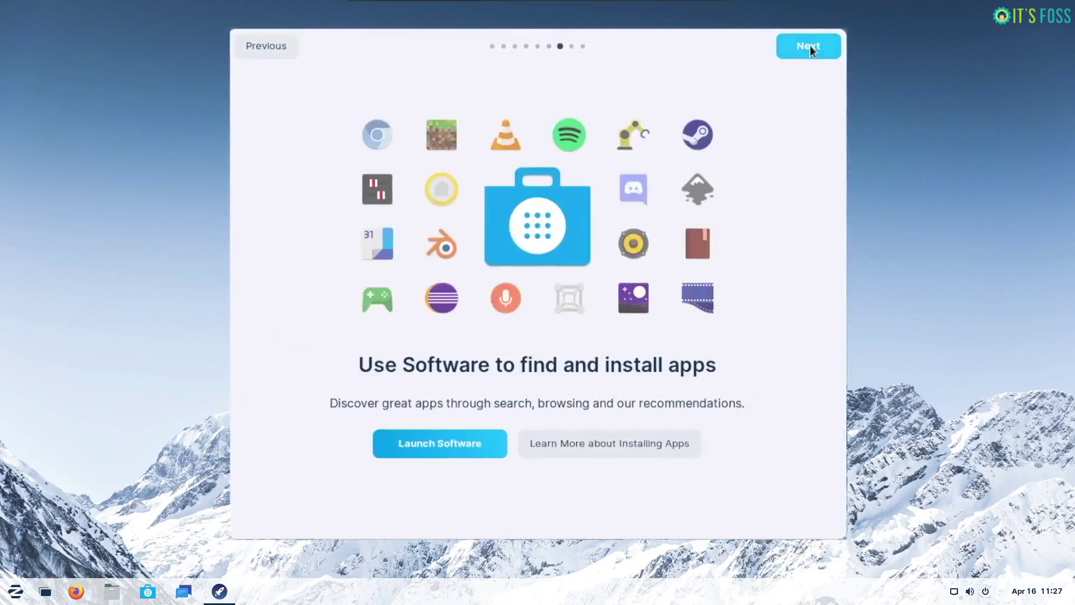
{"action": "left_click", "coordinate": [813, 44]}
{"action": "left_click", "coordinate": [815, 41]}
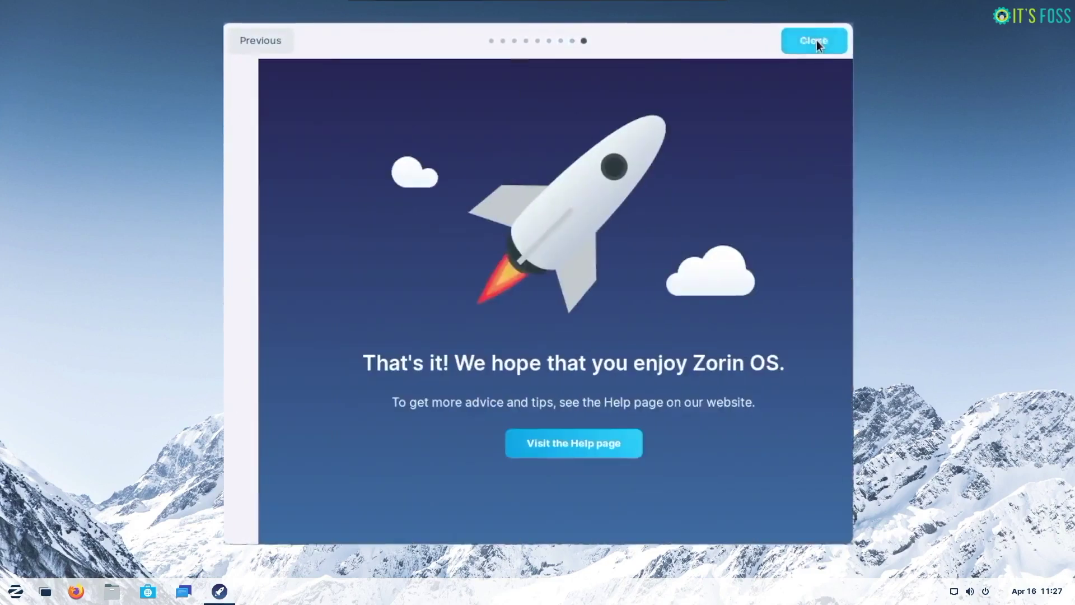
{"action": "left_click", "coordinate": [740, 112]}
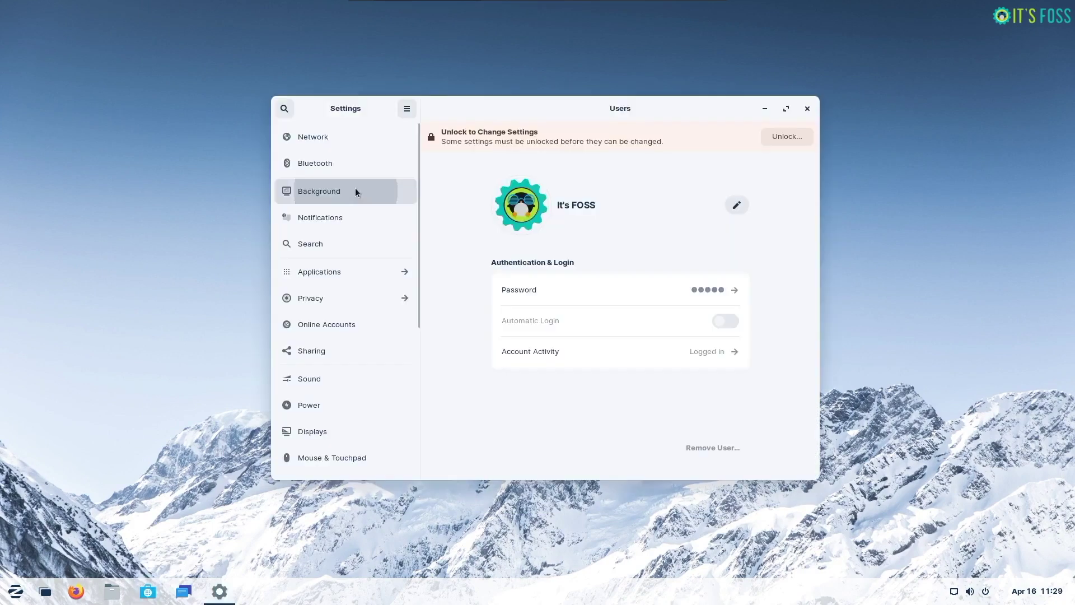
Step: Browse the Background wallpaper choices in Settings, then launch the Software store
{"action": "left_click", "coordinate": [355, 187]}
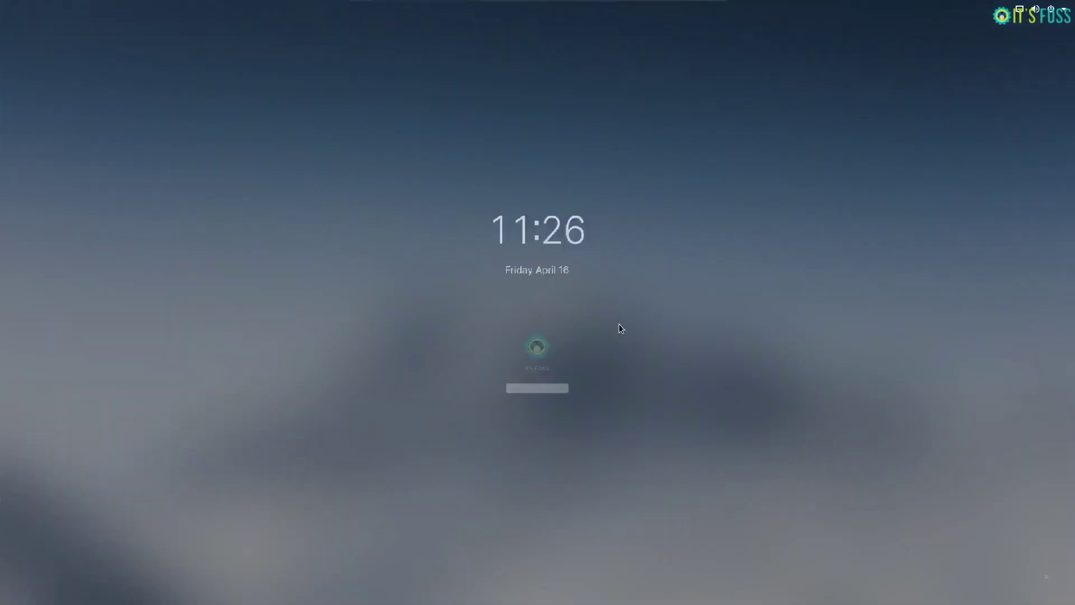
{"action": "left_click", "coordinate": [619, 324]}
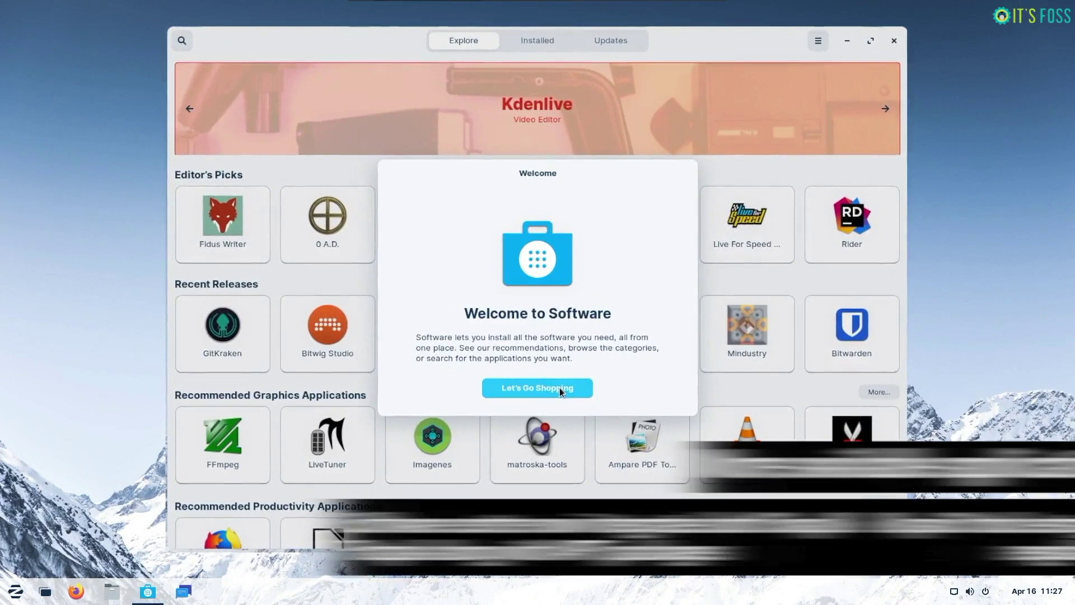
Step: Dismiss the Software welcome and check the Installed and Updates tabs before returning to Explore
{"action": "left_click", "coordinate": [560, 388]}
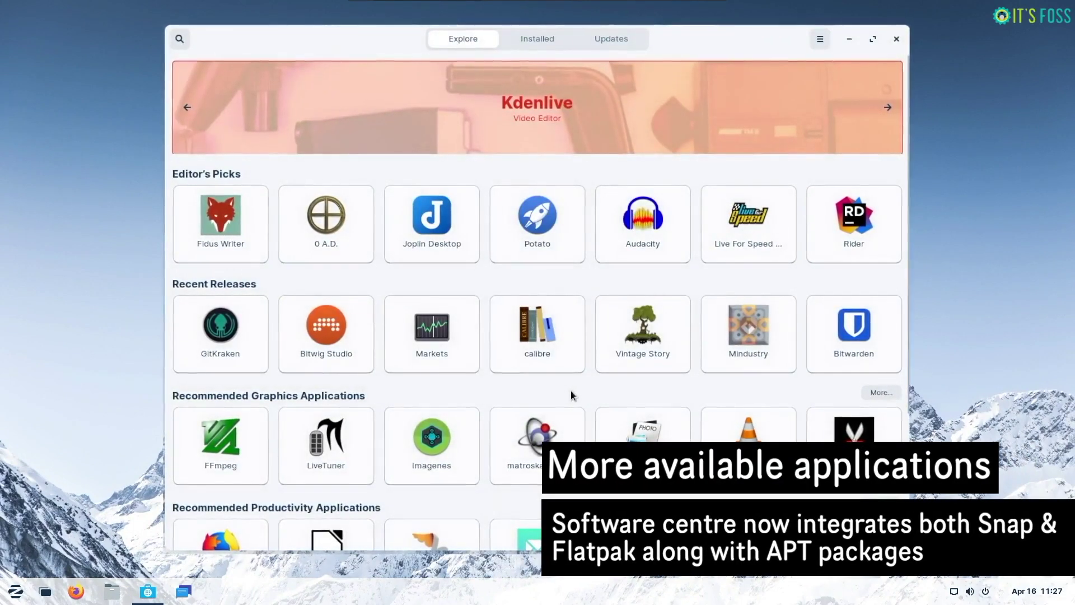
{"action": "left_click", "coordinate": [544, 36]}
{"action": "left_click", "coordinate": [613, 35]}
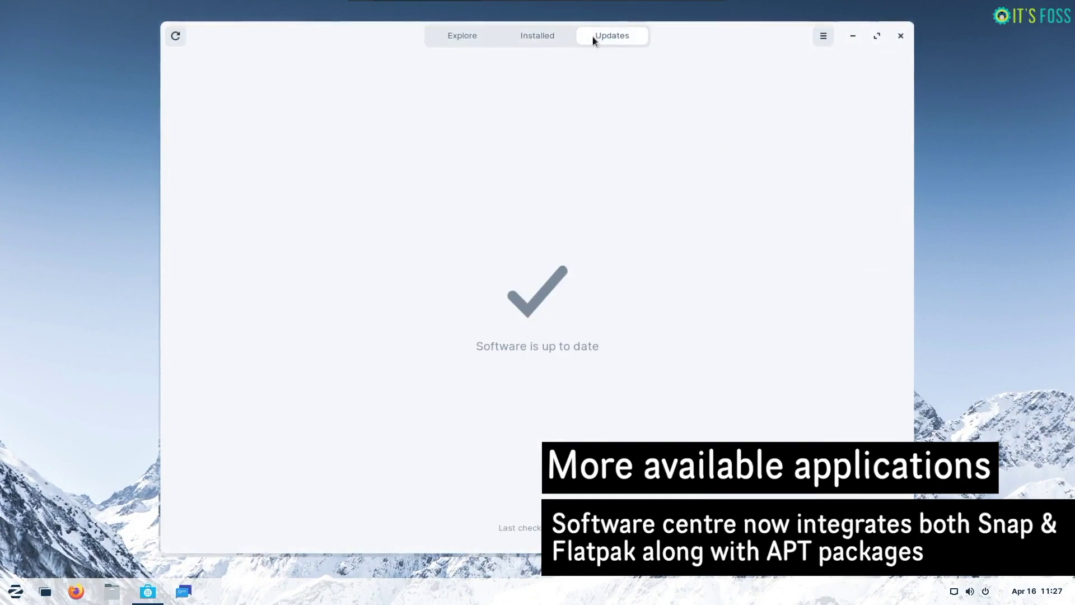
{"action": "left_click", "coordinate": [469, 38]}
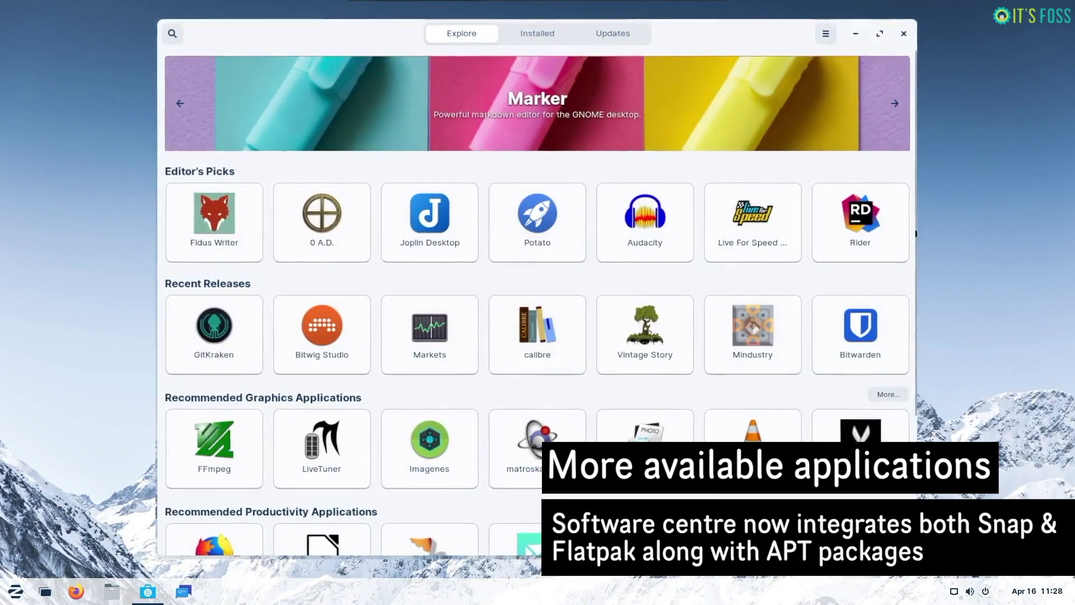
{"action": "scroll", "coordinate": [440, 403], "scroll_direction": "down", "scroll_amount": 5}
{"action": "scroll", "coordinate": [911, 109], "scroll_direction": "up", "scroll_amount": 5}
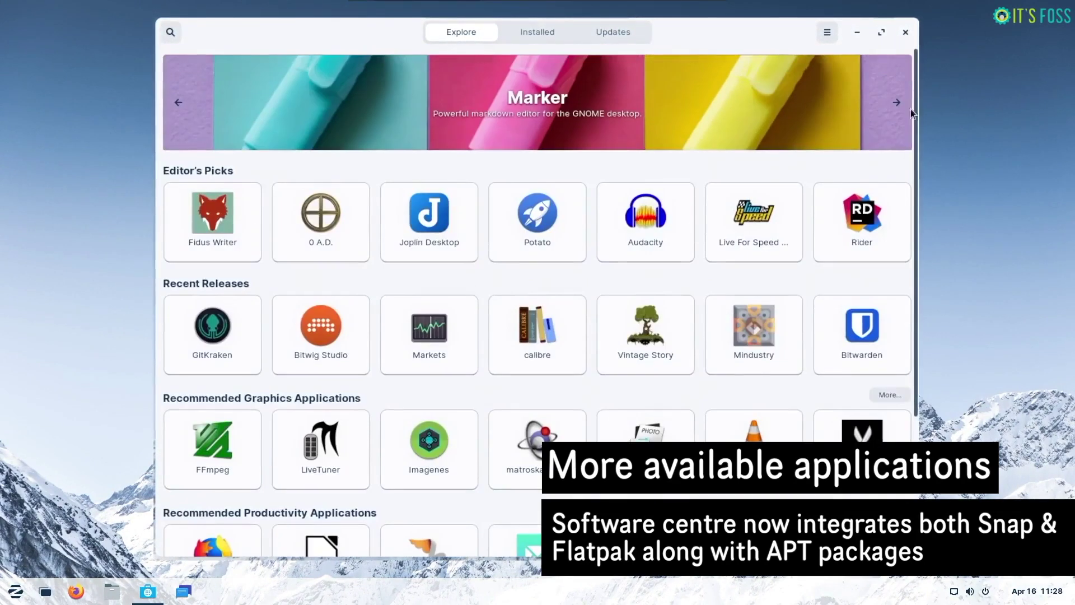
Step: Review the Other Software, Updates and Authentication tabs of Software & Updates, then close Software
{"action": "left_click", "coordinate": [827, 32]}
{"action": "left_click", "coordinate": [833, 70]}
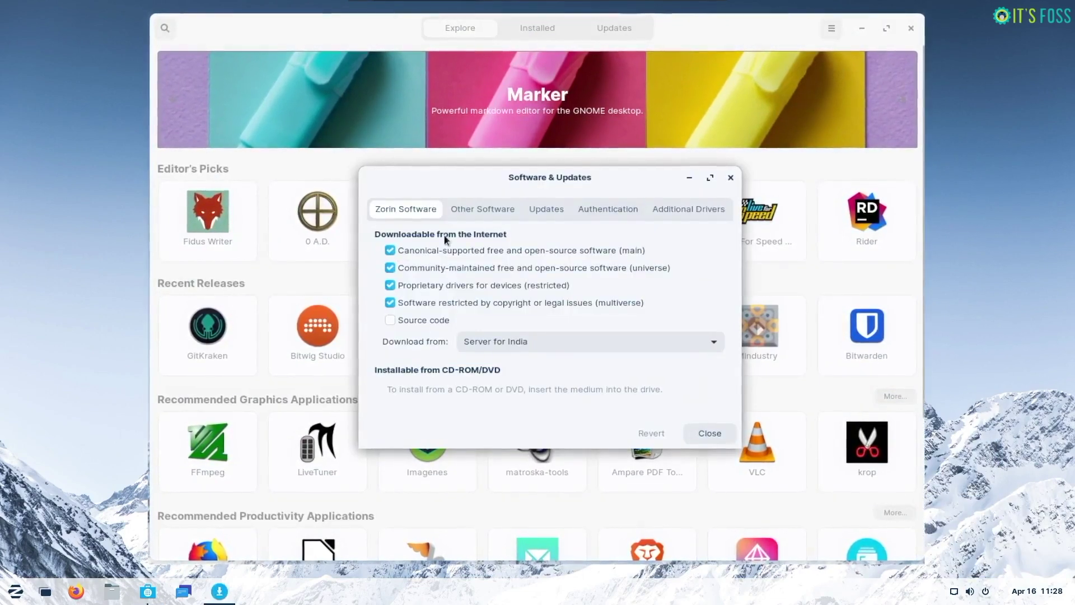
{"action": "left_click", "coordinate": [495, 209]}
{"action": "left_click", "coordinate": [547, 209]}
{"action": "left_click", "coordinate": [608, 208]}
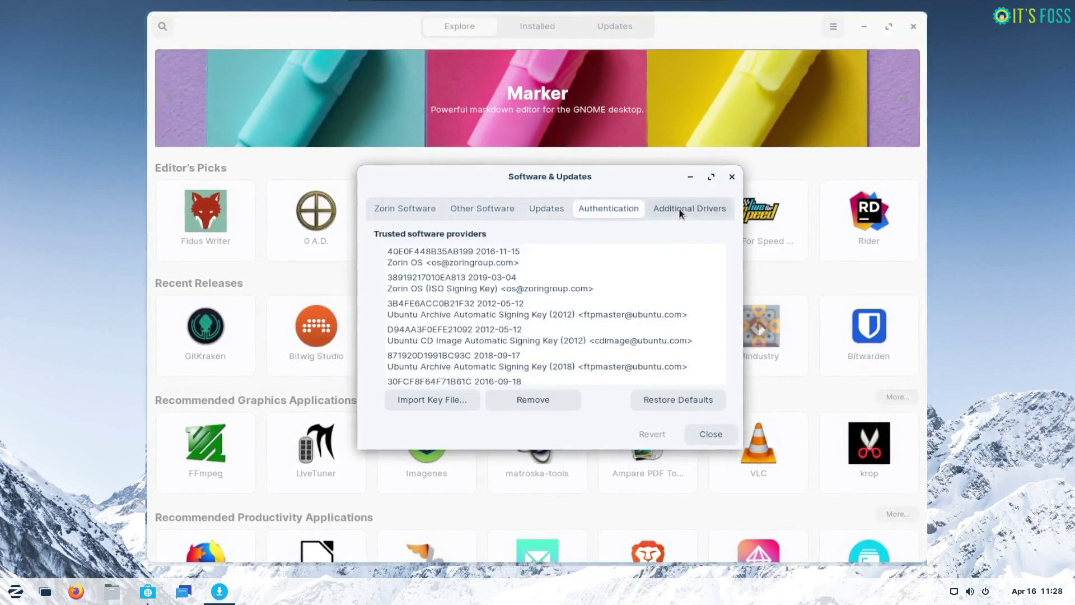
{"action": "left_click", "coordinate": [707, 433]}
{"action": "left_click", "coordinate": [915, 25]}
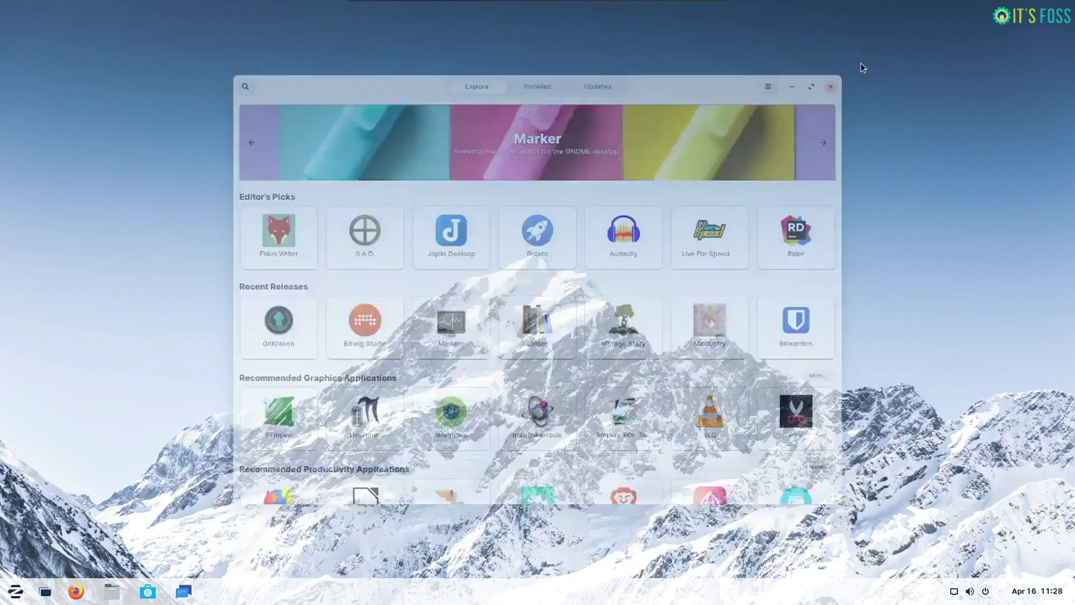
{"action": "right_click", "coordinate": [528, 595]}
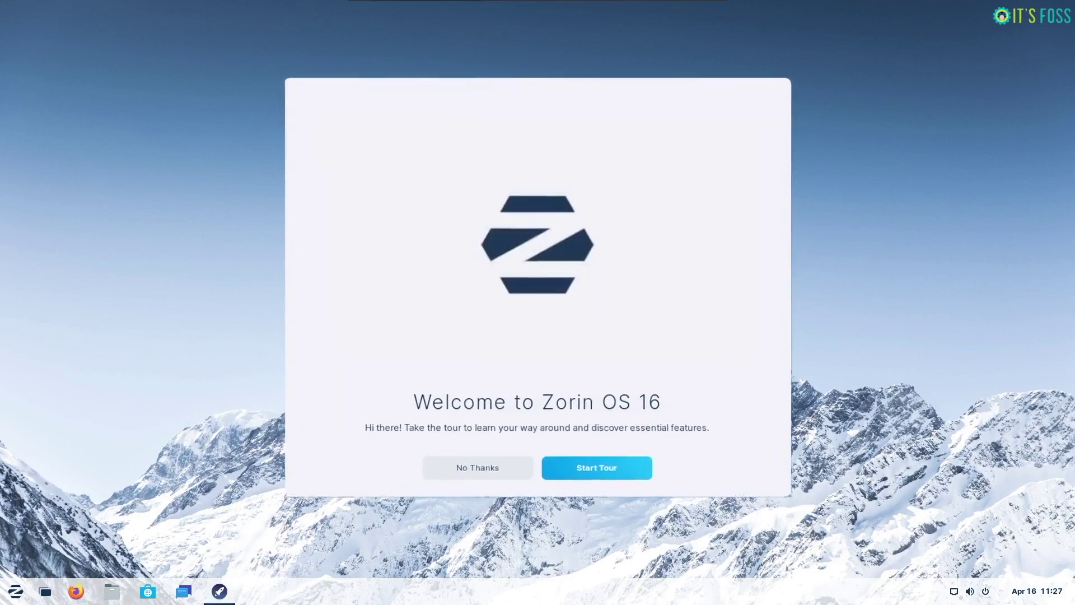
Step: Page through the tour's desktop appearance, VM speed-up, online accounts, Zorin Connect and Software pages
{"action": "left_click", "coordinate": [622, 490]}
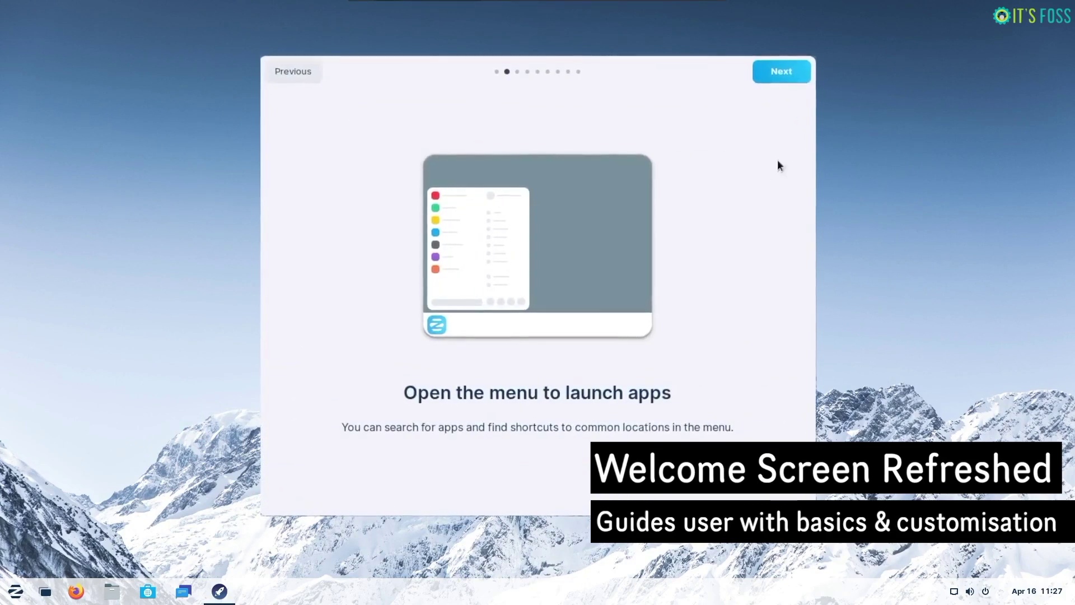
{"action": "left_click", "coordinate": [789, 72]}
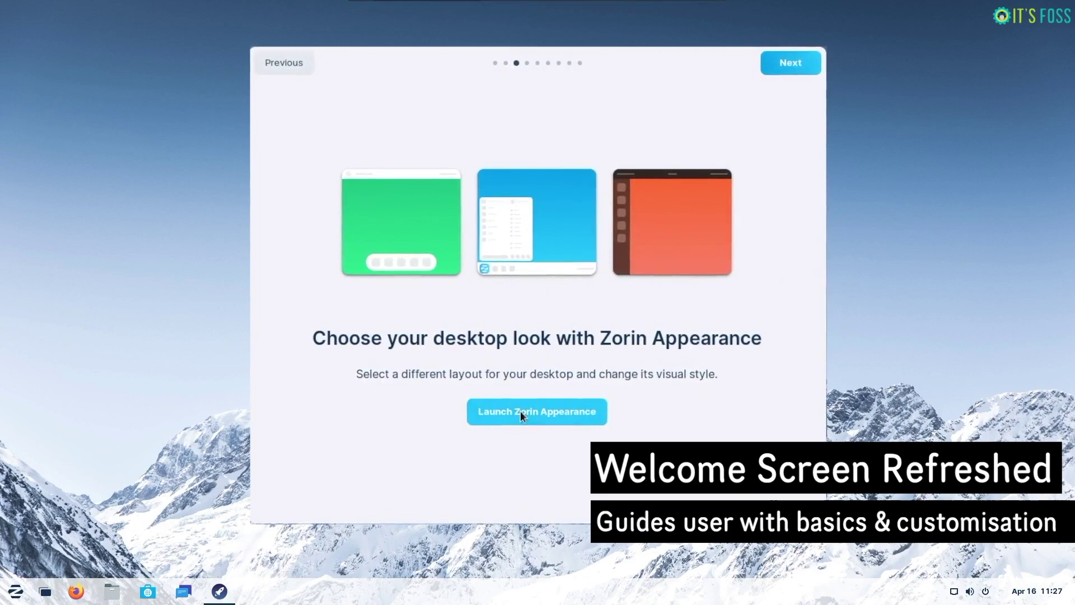
{"action": "left_click", "coordinate": [787, 62]}
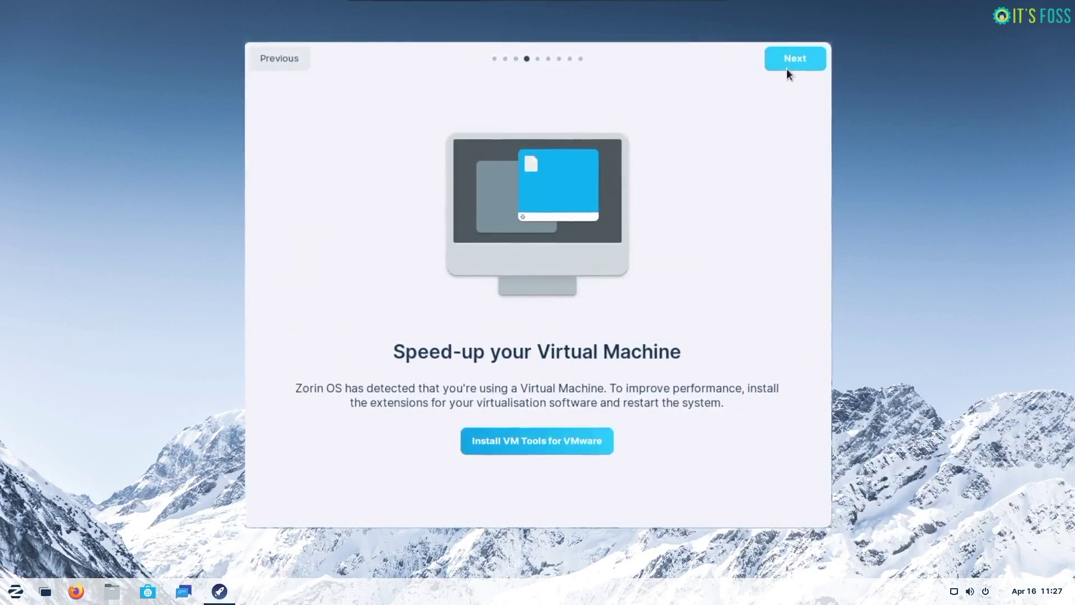
{"action": "left_click", "coordinate": [794, 65]}
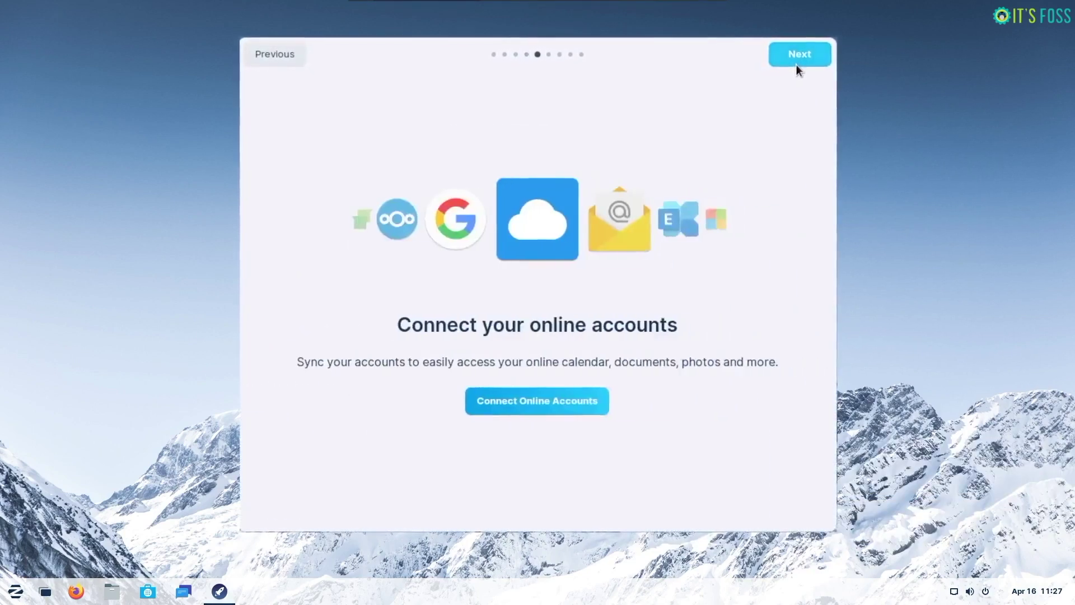
{"action": "left_click", "coordinate": [798, 65]}
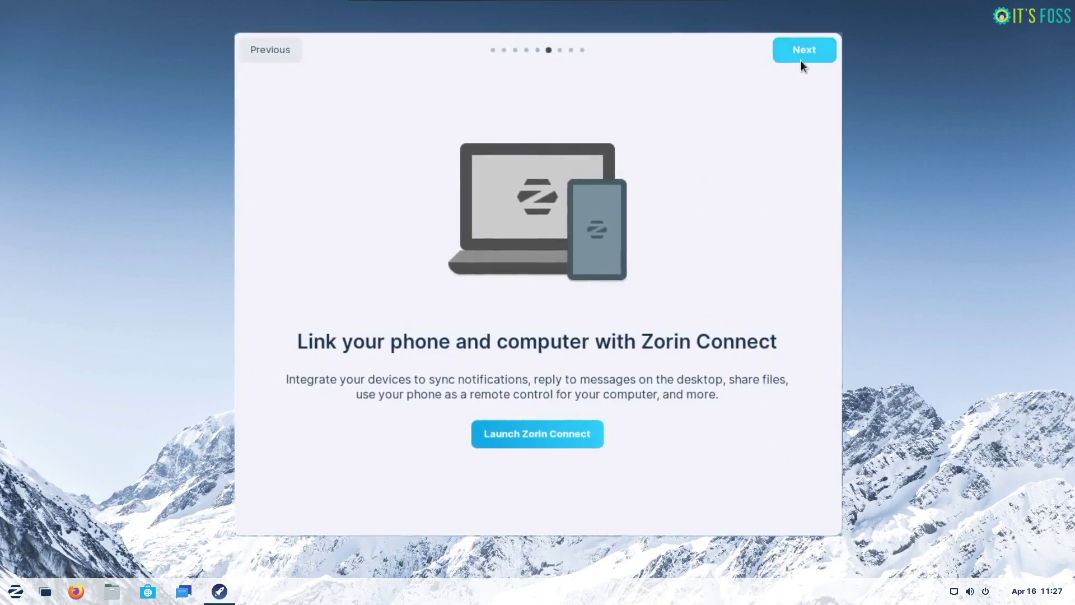
{"action": "left_click", "coordinate": [804, 56]}
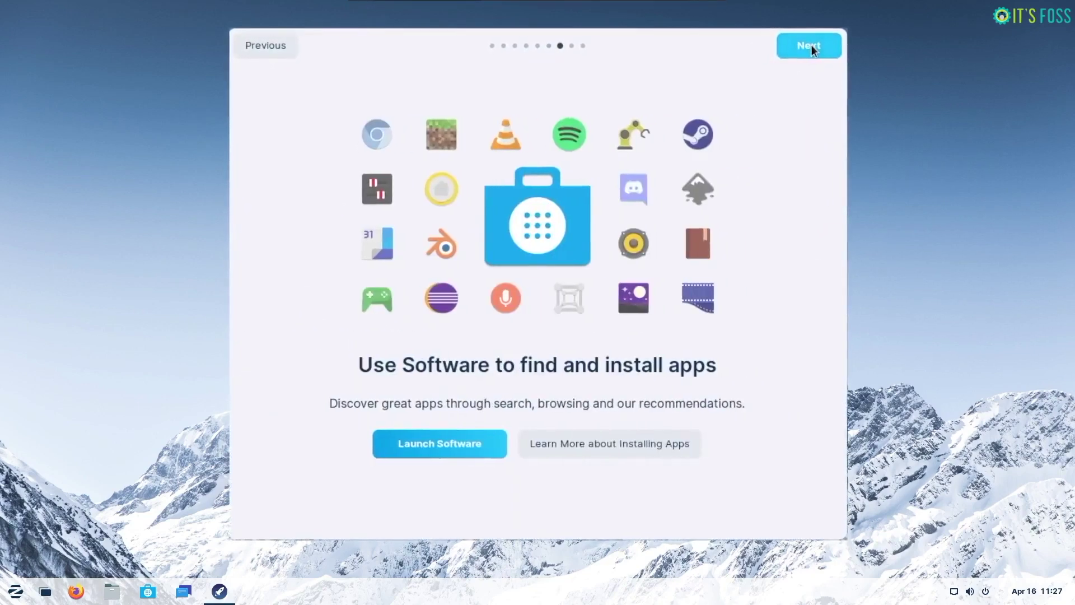
{"action": "left_click", "coordinate": [811, 44]}
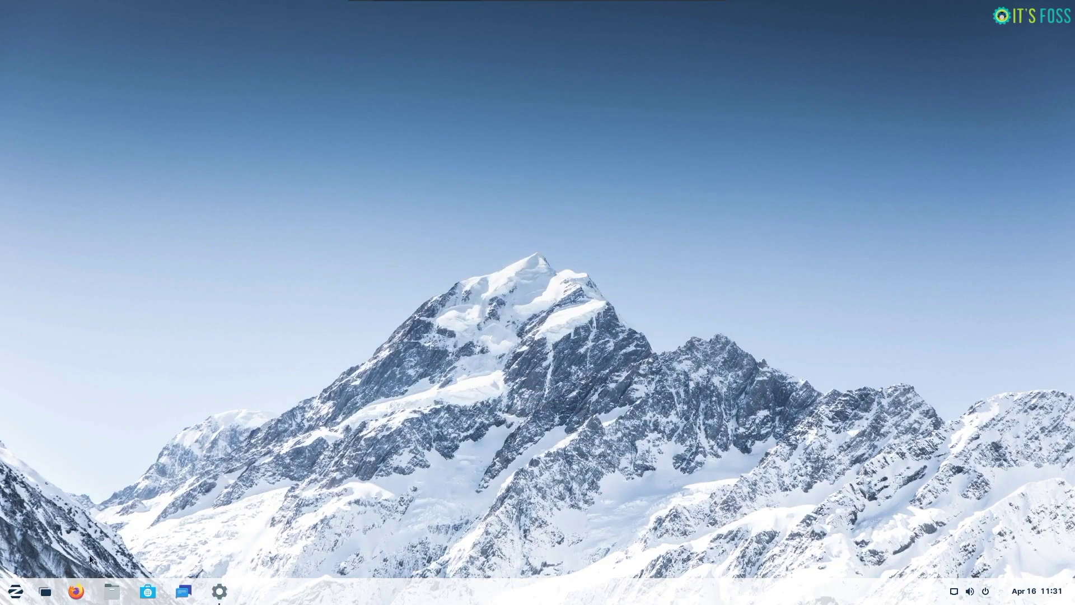
Step: Use the Activities overview to hop to the empty second workspace, then the Settings and Files workspaces
{"action": "left_click", "coordinate": [45, 592]}
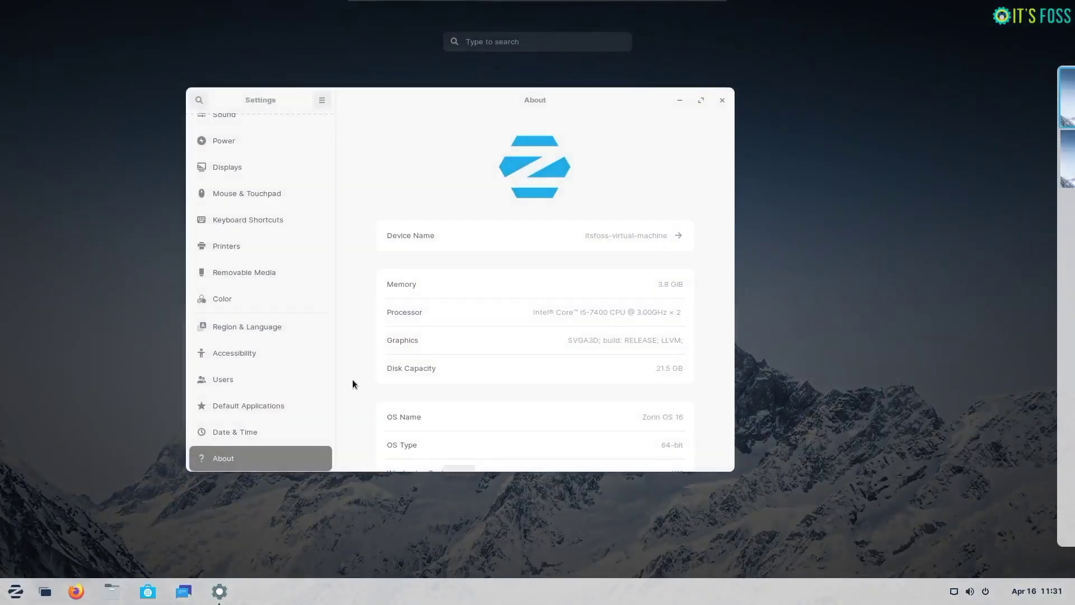
{"action": "left_click", "coordinate": [1043, 155]}
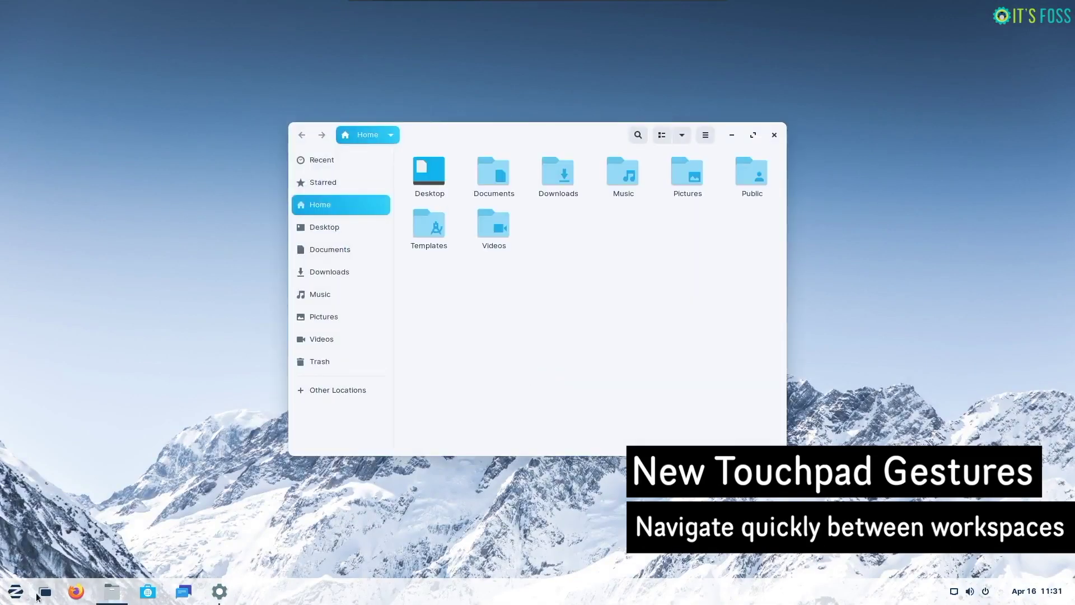
{"action": "left_click", "coordinate": [37, 595]}
{"action": "left_click", "coordinate": [1018, 100]}
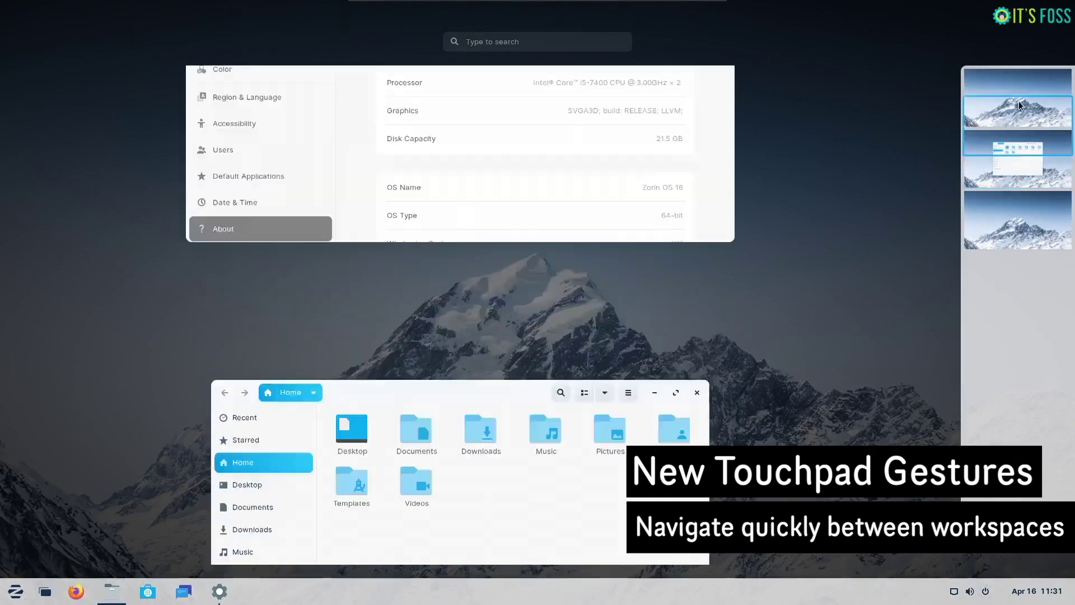
{"action": "left_click", "coordinate": [1025, 146]}
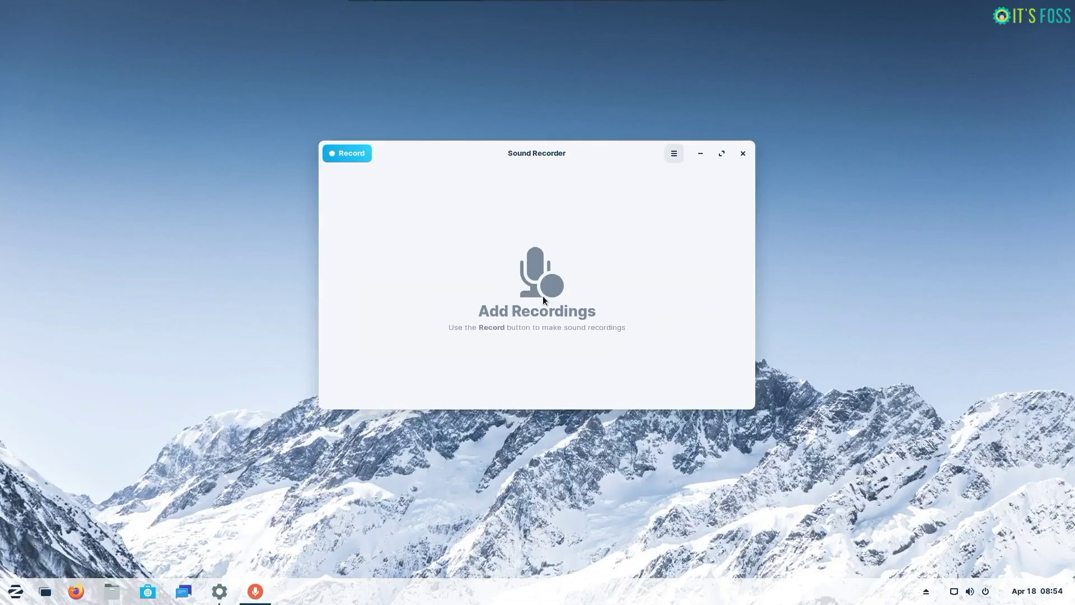
{"action": "left_click", "coordinate": [705, 120]}
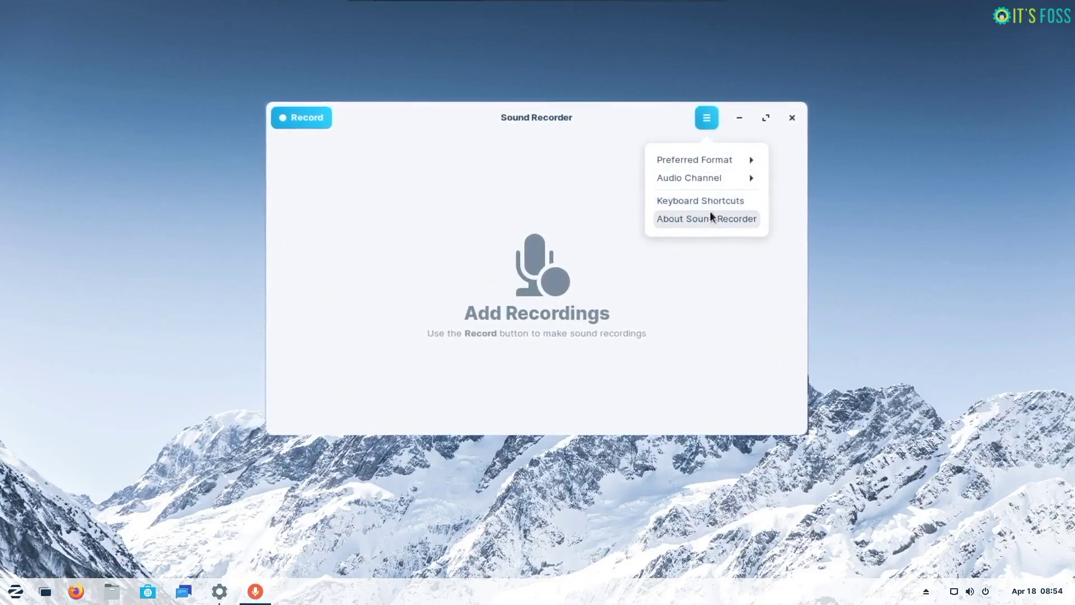
{"action": "left_click", "coordinate": [710, 178]}
{"action": "left_click", "coordinate": [661, 164]}
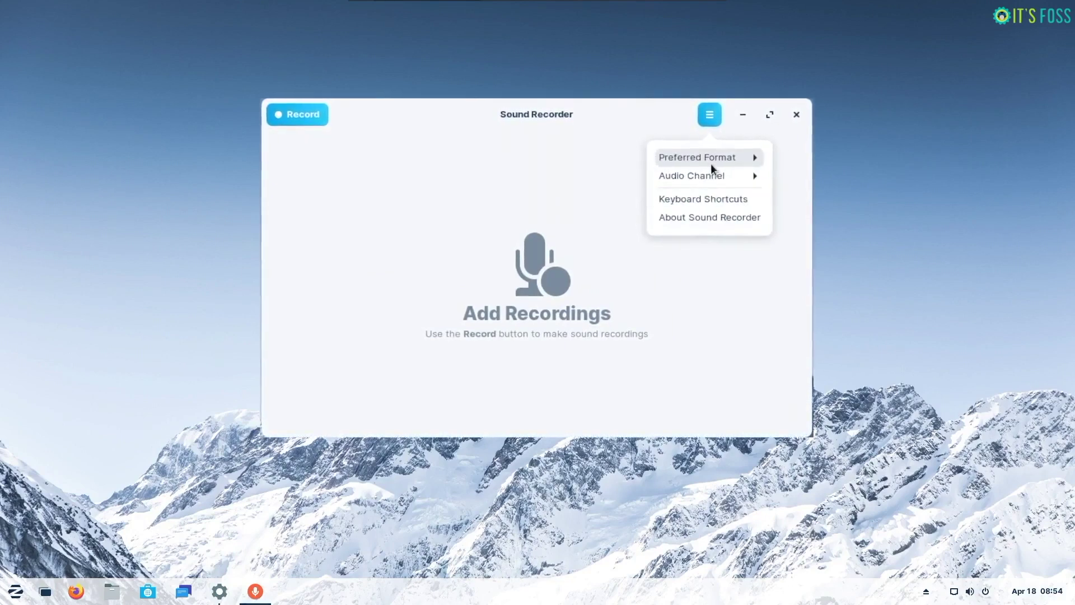
{"action": "left_click", "coordinate": [710, 159]}
{"action": "left_click", "coordinate": [666, 156]}
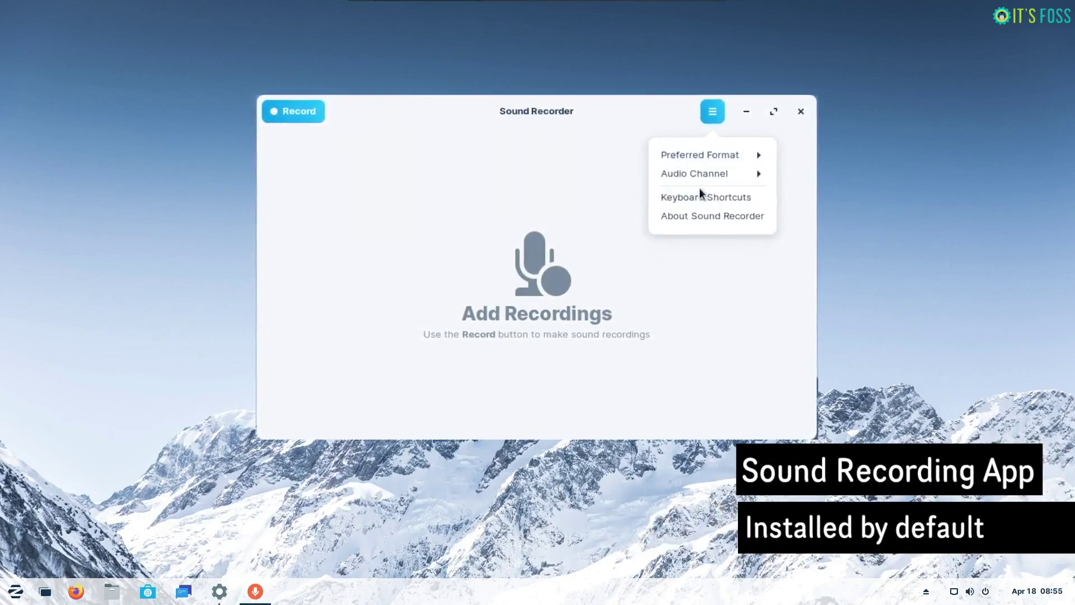
{"action": "left_click", "coordinate": [673, 263]}
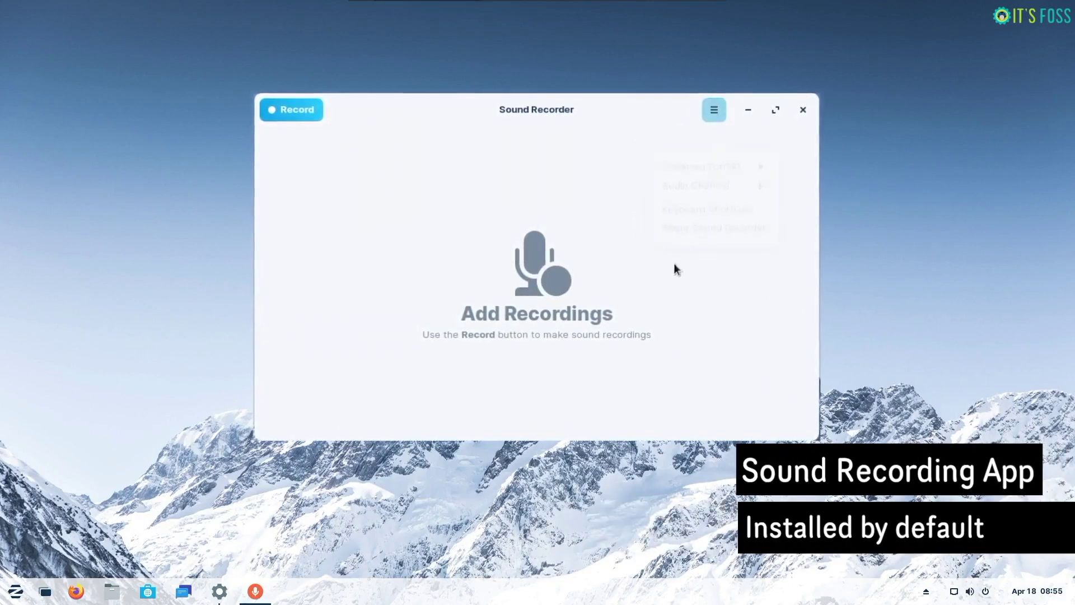
{"action": "left_click", "coordinate": [310, 111]}
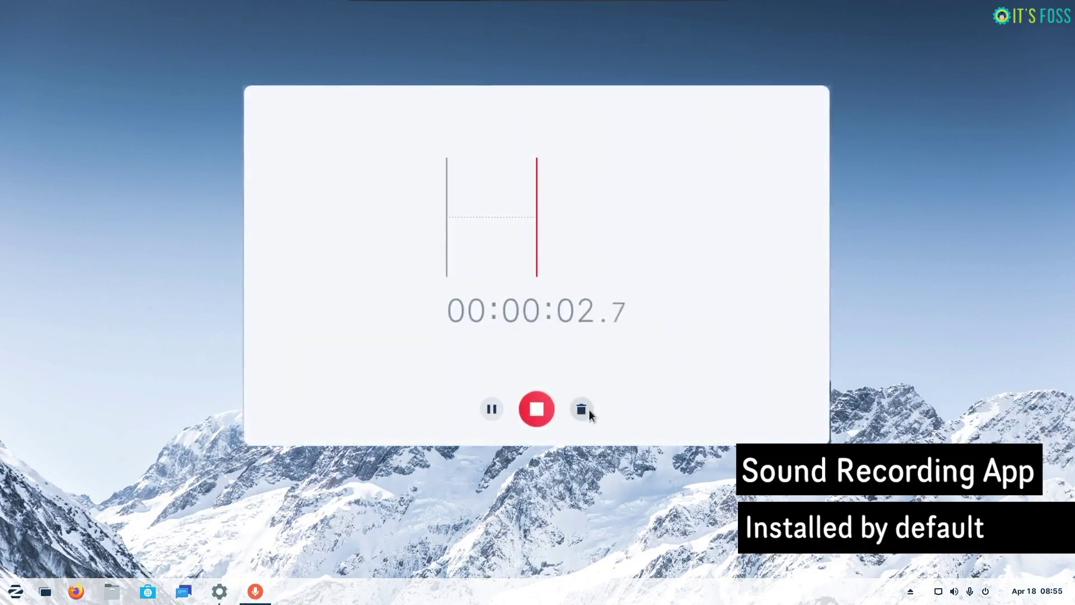
{"action": "left_click", "coordinate": [539, 408]}
{"action": "left_click", "coordinate": [400, 151]}
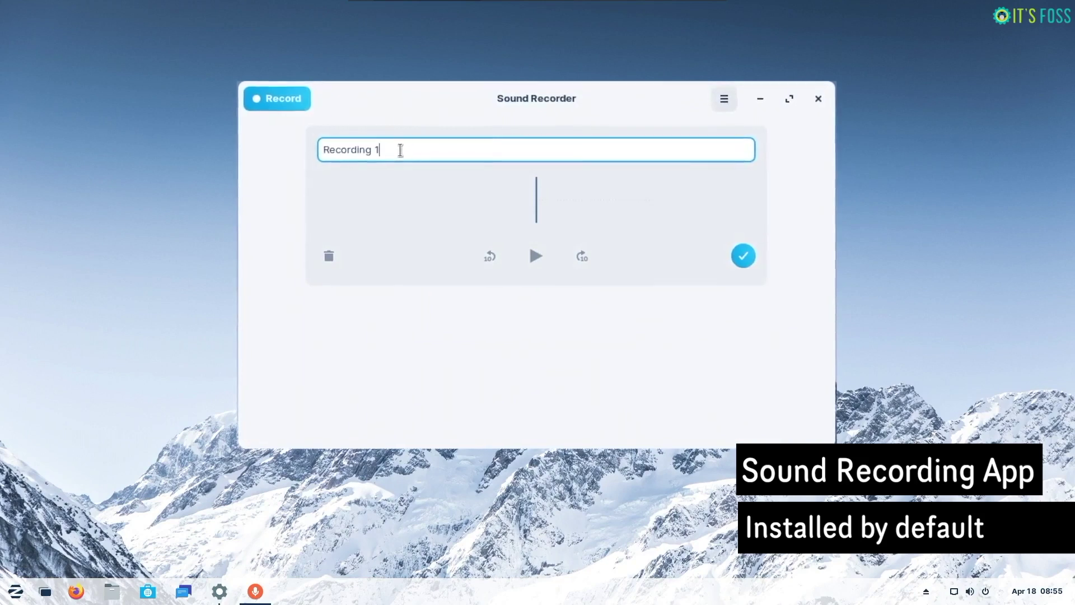
{"action": "left_click", "coordinate": [741, 257]}
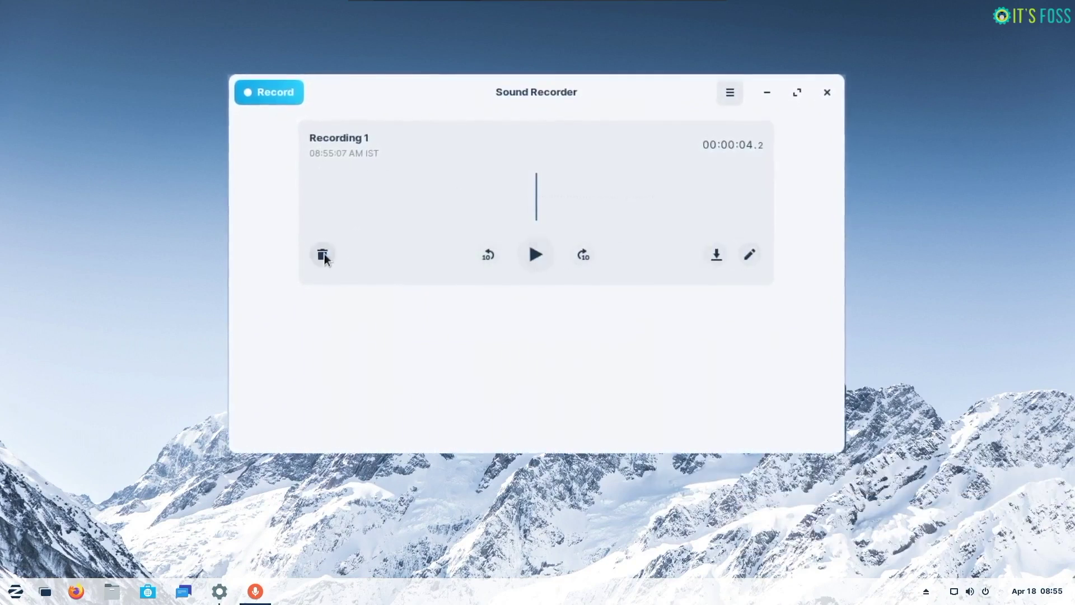
{"action": "left_click", "coordinate": [323, 255]}
{"action": "left_click", "coordinate": [617, 140]}
{"action": "key", "text": "ctrl+q"}
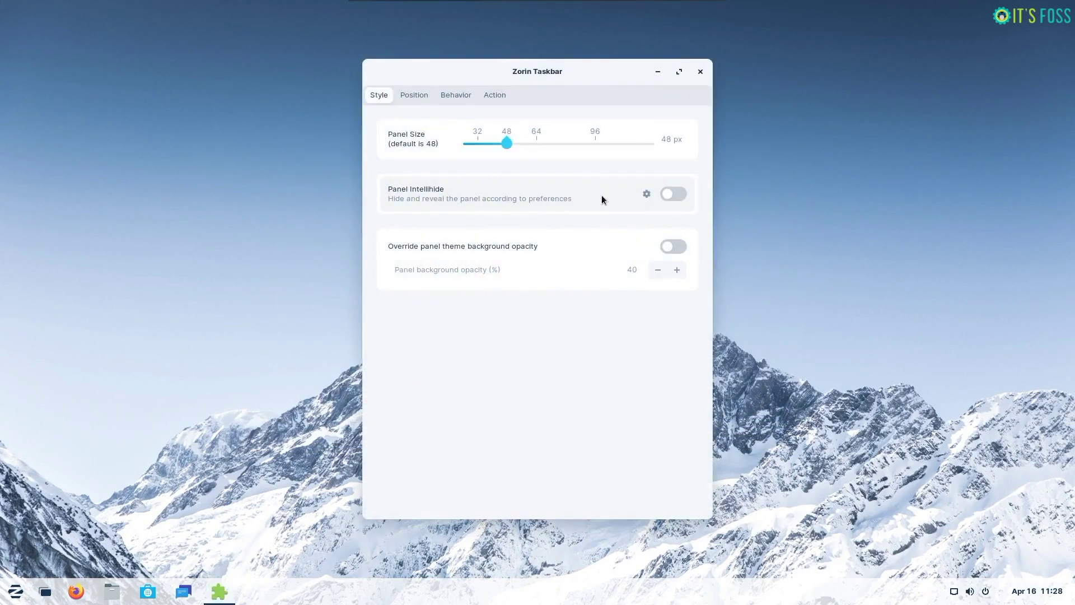
Step: Toggle Panel Intellihide and the panel background opacity override on and off
{"action": "left_click", "coordinate": [673, 191]}
{"action": "left_click", "coordinate": [684, 183]}
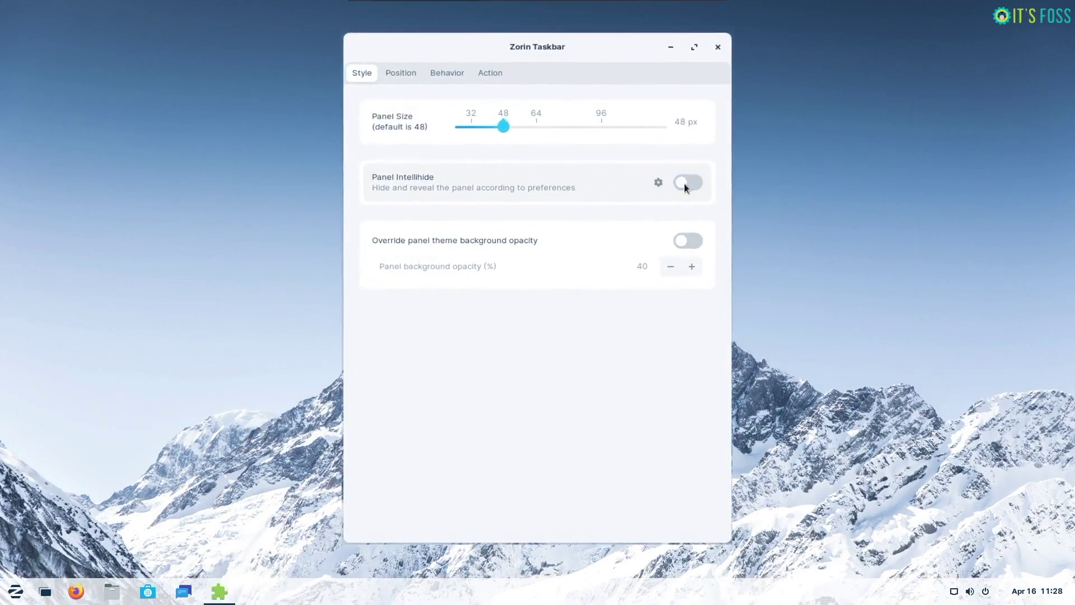
{"action": "left_click", "coordinate": [684, 182]}
{"action": "left_click", "coordinate": [684, 183]}
{"action": "left_click", "coordinate": [688, 241]}
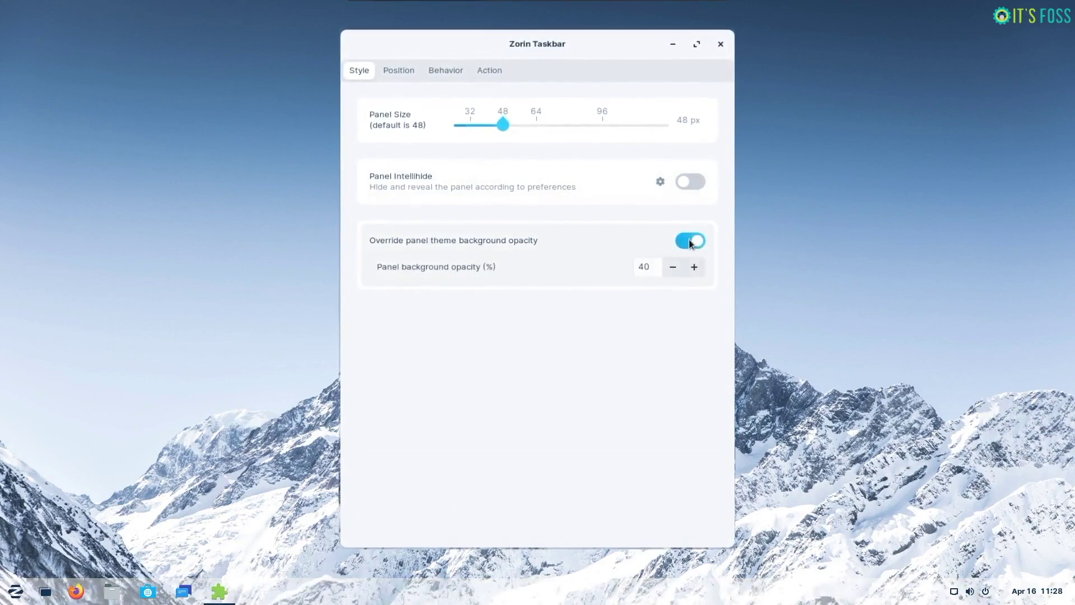
{"action": "left_click", "coordinate": [690, 239]}
Step: Look through the taskbar's Position, Behavior and Action settings tabs
{"action": "left_click", "coordinate": [398, 69]}
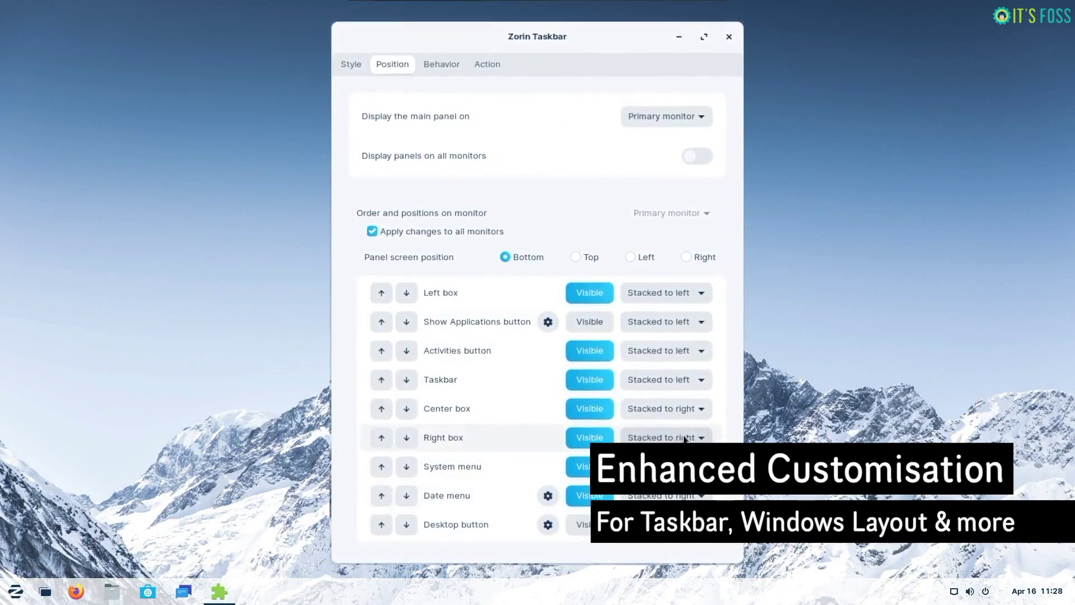
{"action": "left_click", "coordinate": [443, 65]}
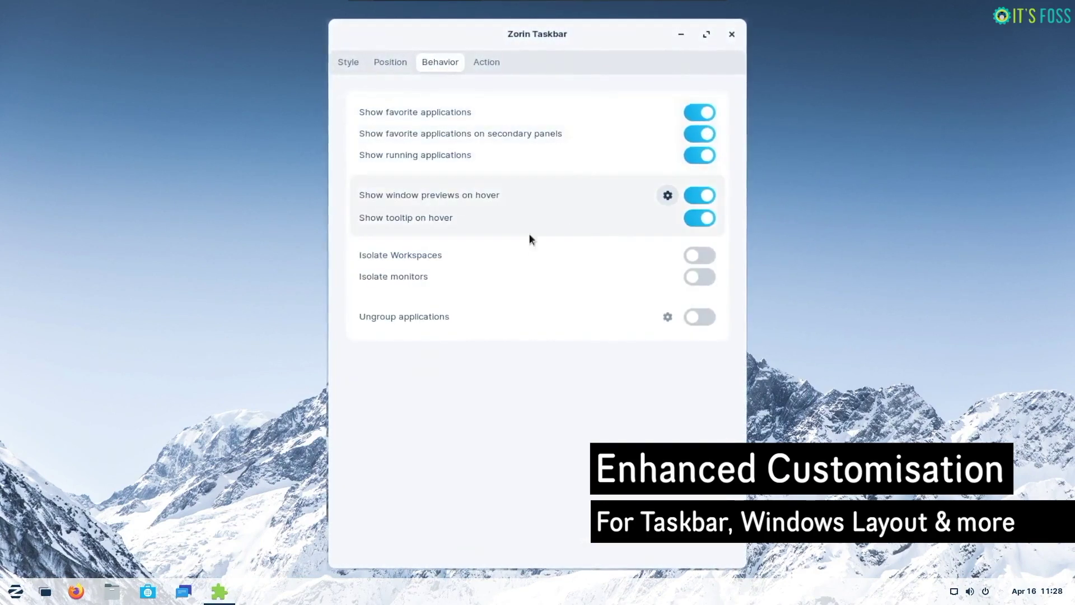
{"action": "left_click", "coordinate": [489, 63]}
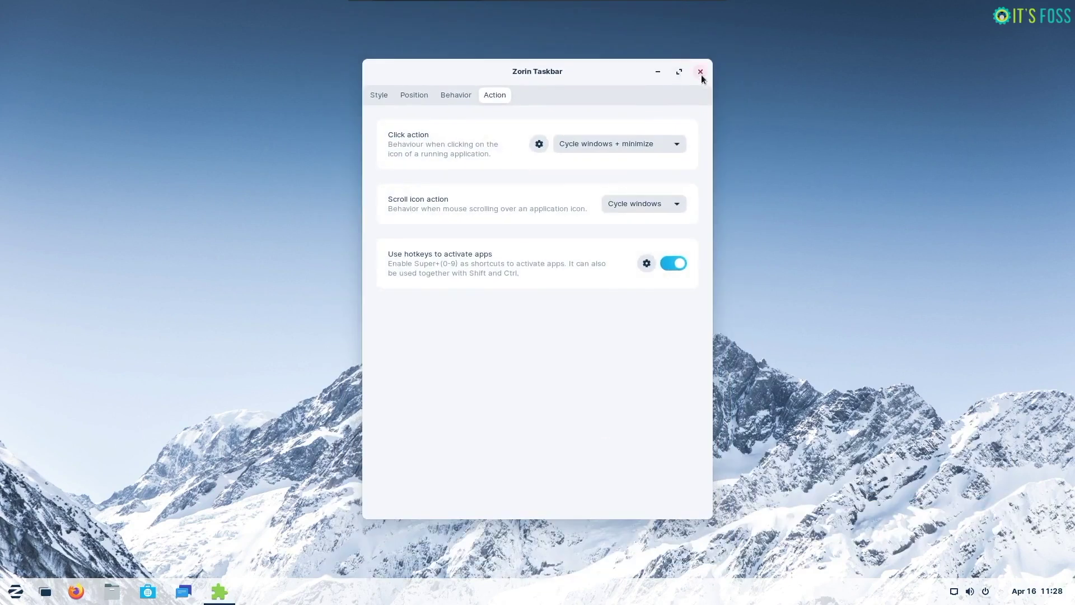
Step: Close the taskbar settings and try each desktop layout before reverting to the original
{"action": "left_click", "coordinate": [703, 72]}
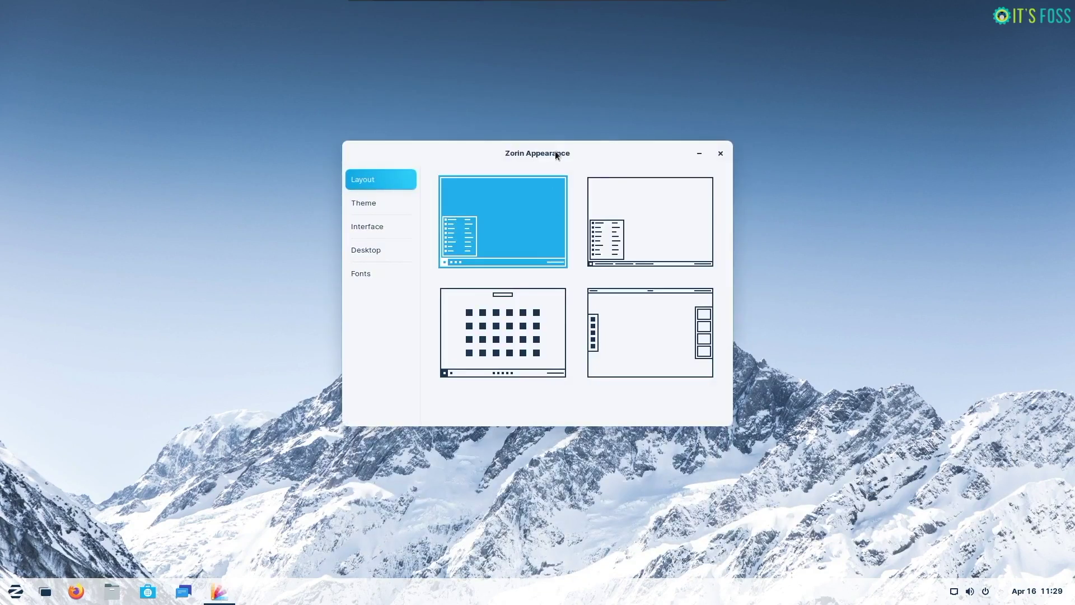
{"action": "left_click", "coordinate": [650, 189]}
{"action": "left_click", "coordinate": [506, 331]}
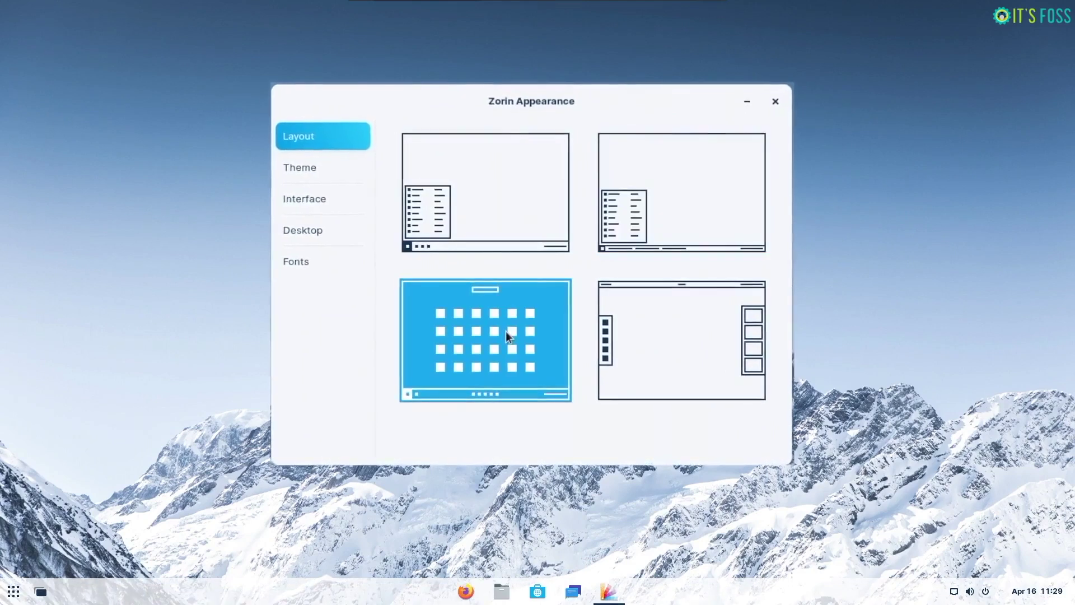
{"action": "left_click", "coordinate": [617, 318]}
{"action": "left_click", "coordinate": [443, 169]}
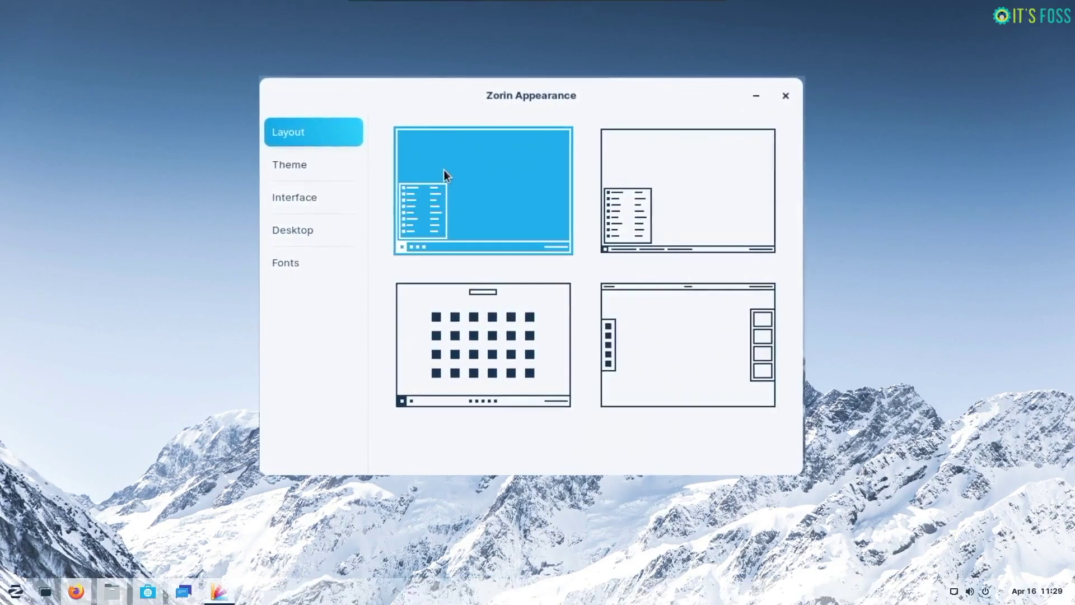
Step: In Theme, try a green accent and the dark background style, then return to light
{"action": "left_click", "coordinate": [321, 171]}
{"action": "left_click", "coordinate": [583, 198]}
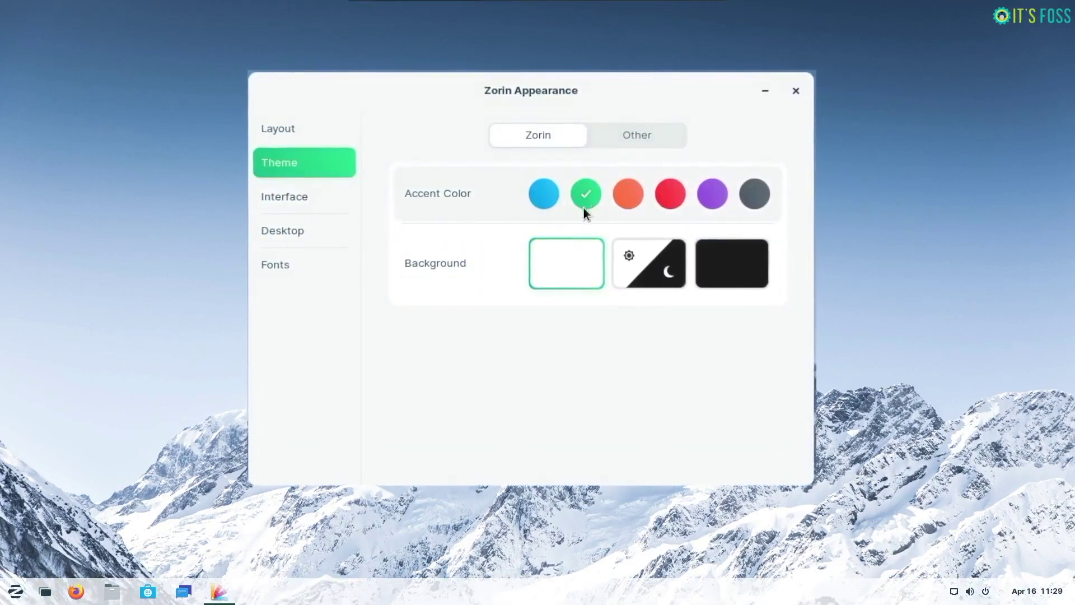
{"action": "left_click", "coordinate": [746, 265]}
{"action": "left_click", "coordinate": [583, 268]}
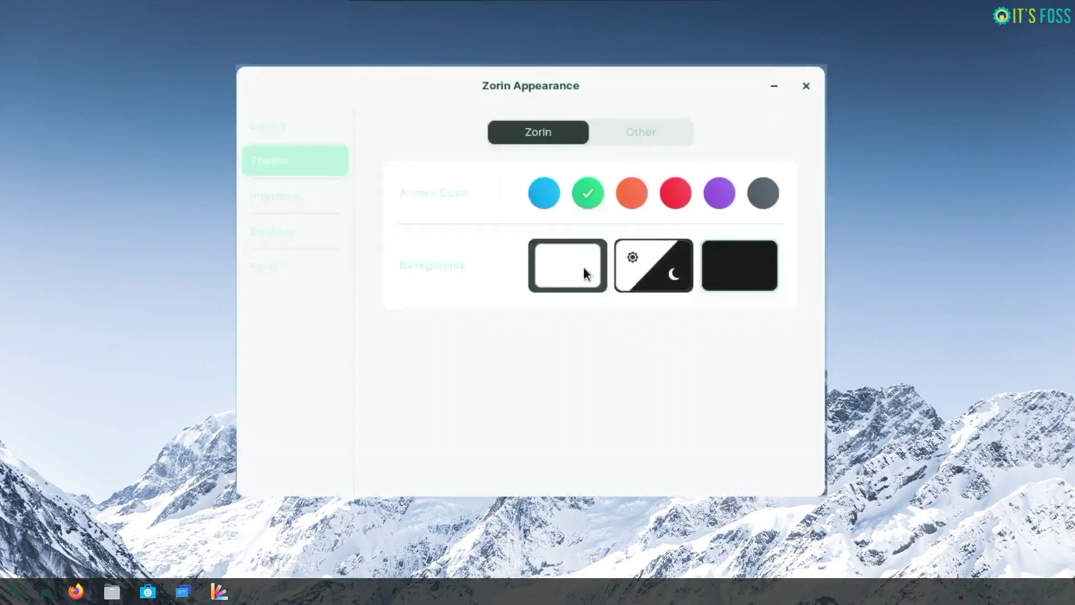
Step: Review the interface layout, desktop icon, font and other theme options
{"action": "left_click", "coordinate": [293, 201]}
{"action": "left_click", "coordinate": [294, 233]}
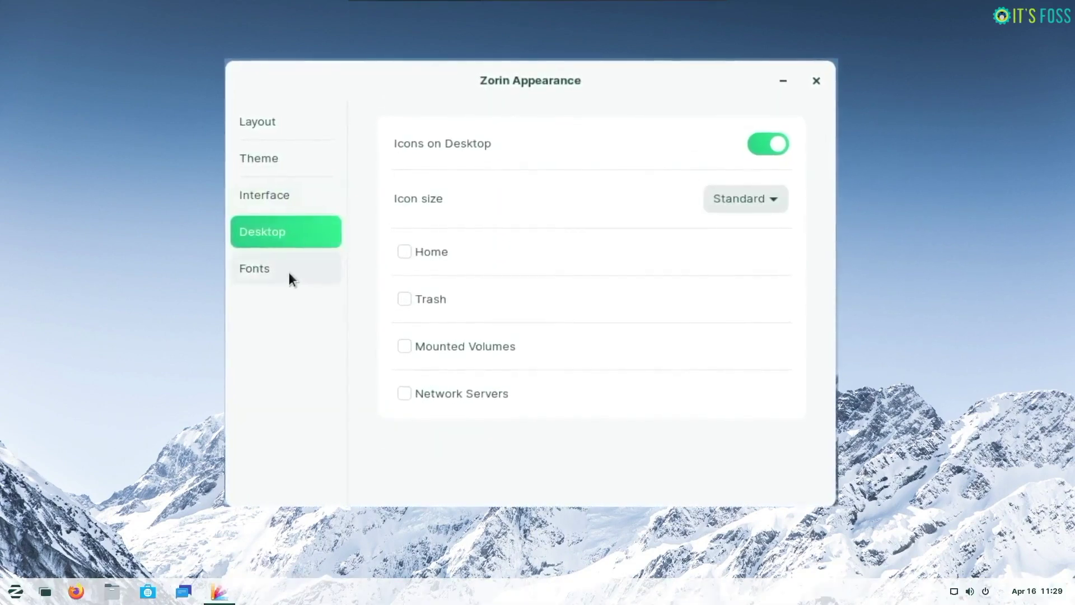
{"action": "left_click", "coordinate": [288, 271]}
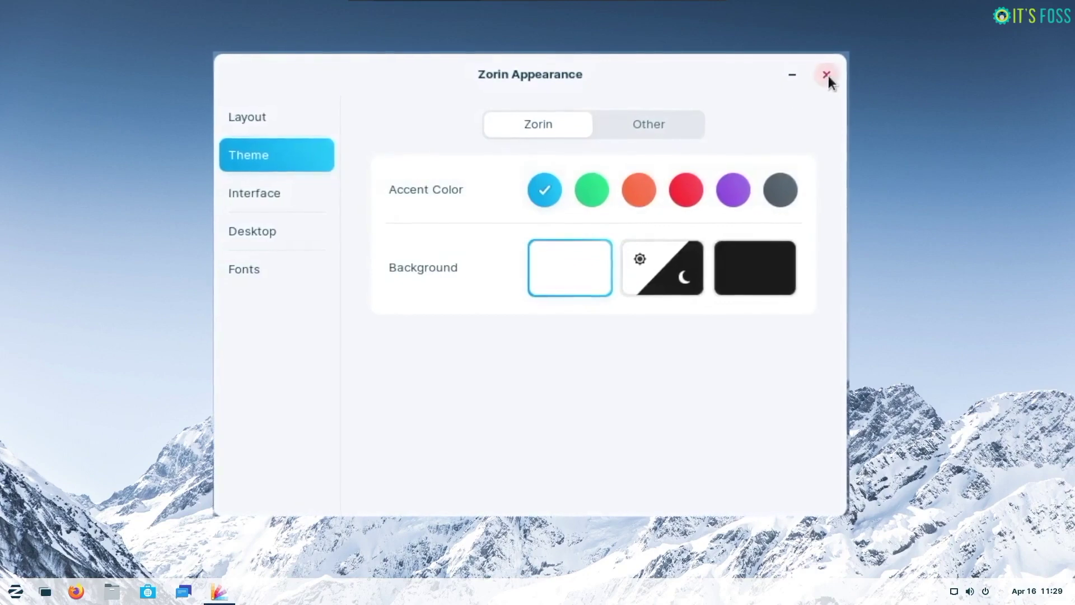
{"action": "left_click", "coordinate": [675, 130]}
Step: Close Zorin Appearance, launch Settings and view the Background, Search and Applications pages
{"action": "left_click", "coordinate": [716, 151]}
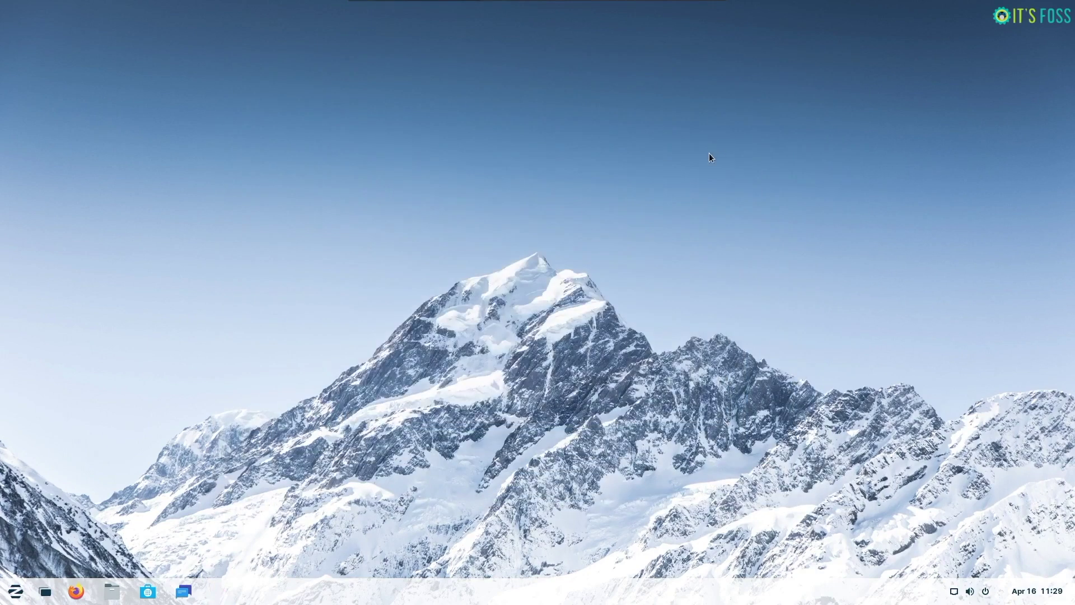
{"action": "key", "text": "super"}
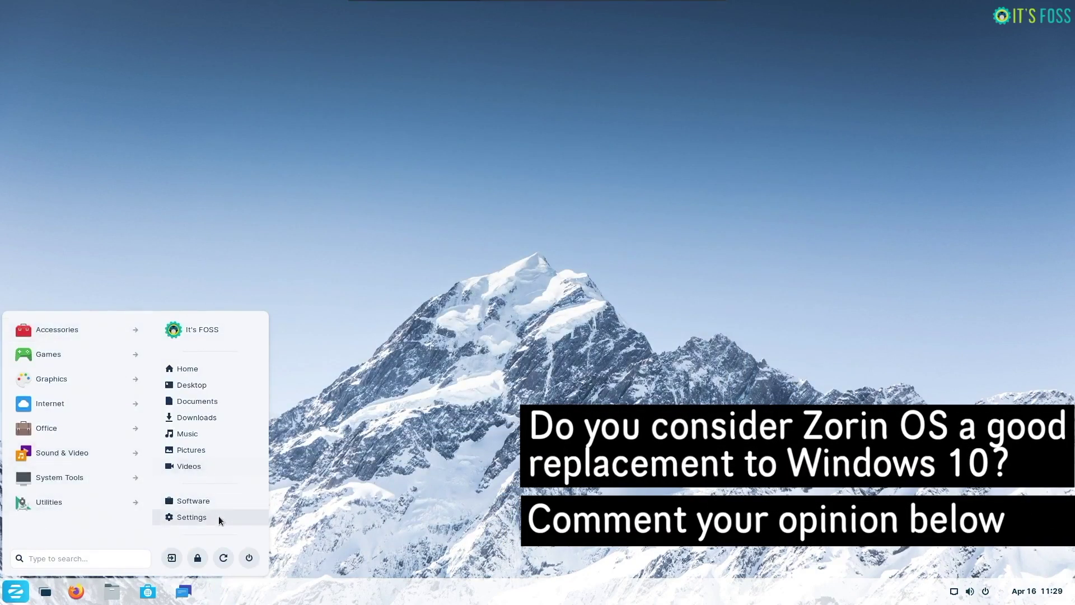
{"action": "left_click", "coordinate": [191, 516]}
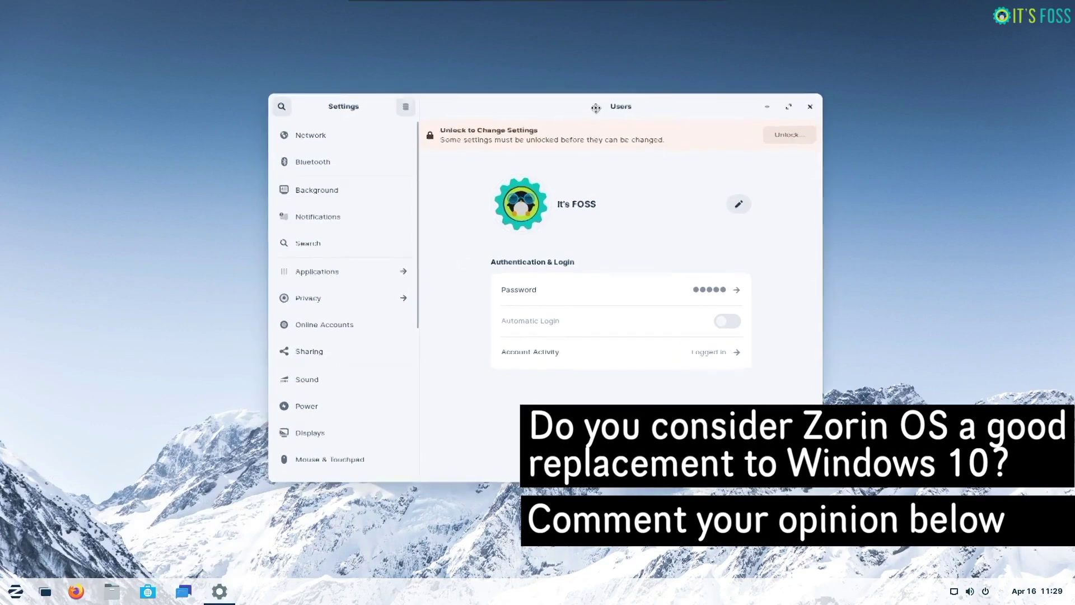
{"action": "left_click", "coordinate": [328, 171]}
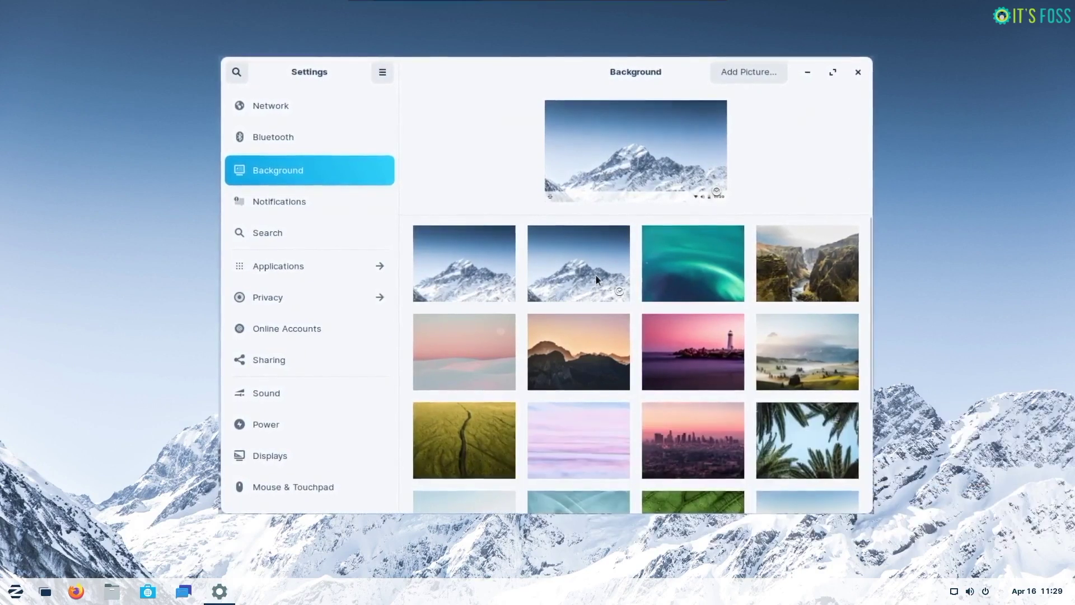
{"action": "scroll", "coordinate": [859, 263], "scroll_direction": "up", "scroll_amount": 2}
{"action": "left_click", "coordinate": [299, 229]}
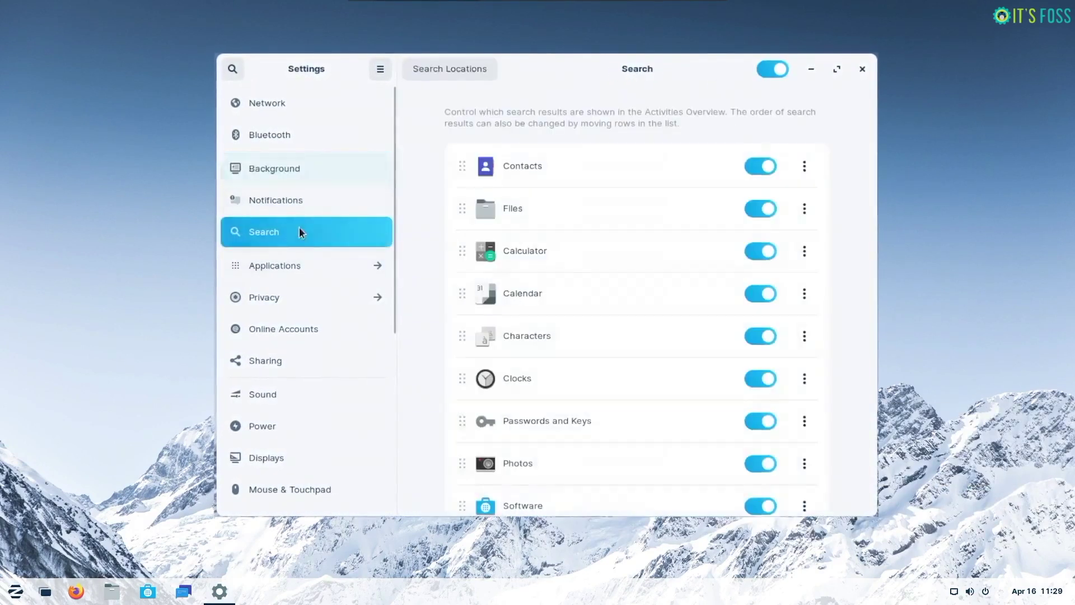
{"action": "left_click", "coordinate": [299, 264]}
{"action": "left_click", "coordinate": [232, 67]}
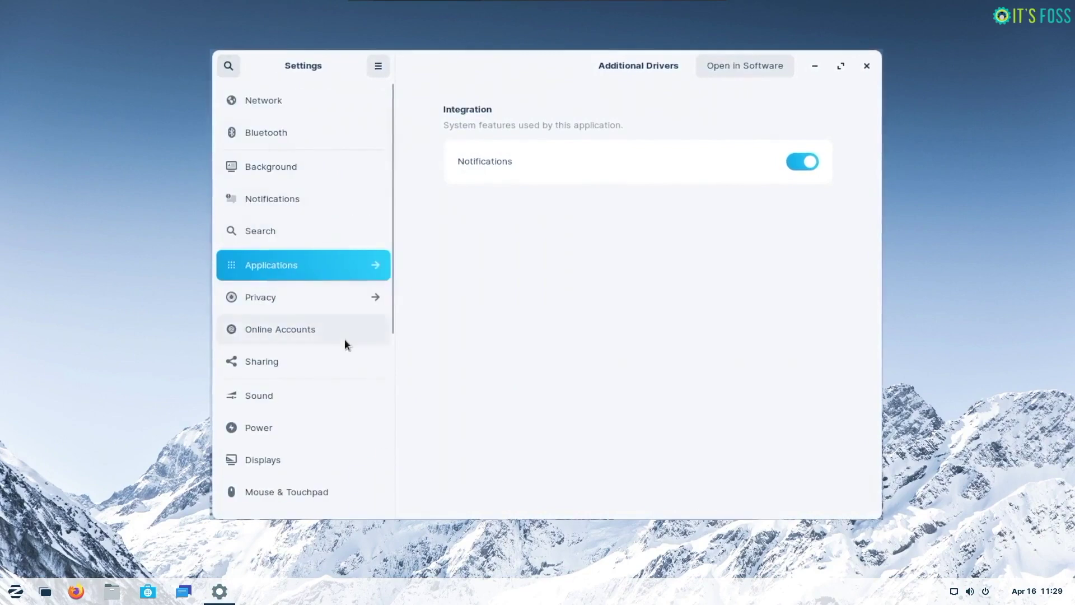
Step: View the Displays, Mouse & Touchpad, Keyboard Shortcuts, Color and Region & Language pages
{"action": "left_click", "coordinate": [287, 460]}
{"action": "left_click", "coordinate": [291, 486]}
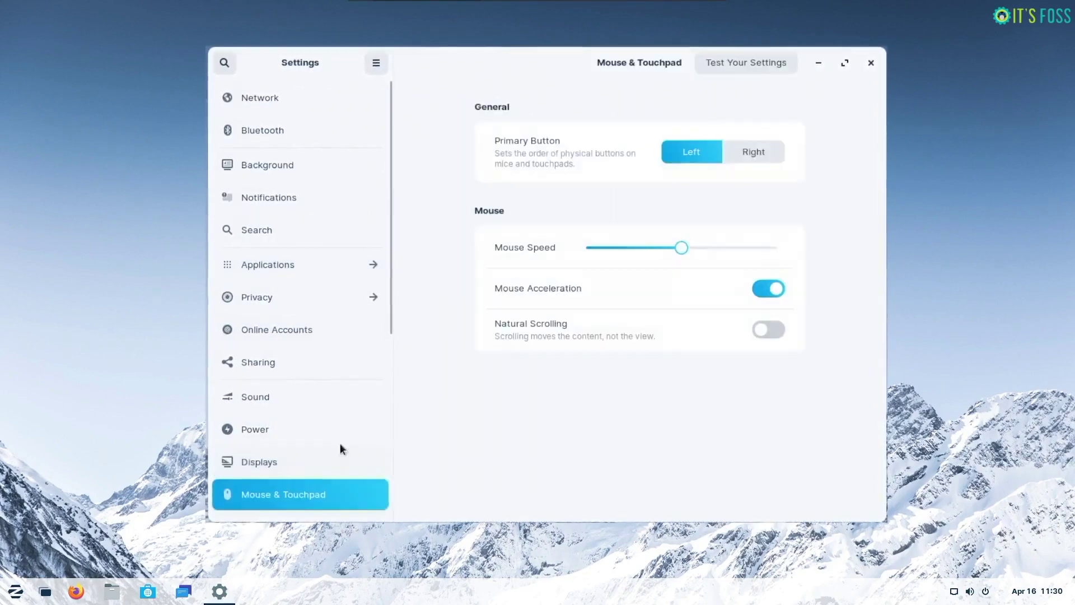
{"action": "left_click_drag", "start_coordinate": [386, 216], "coordinate": [385, 420]}
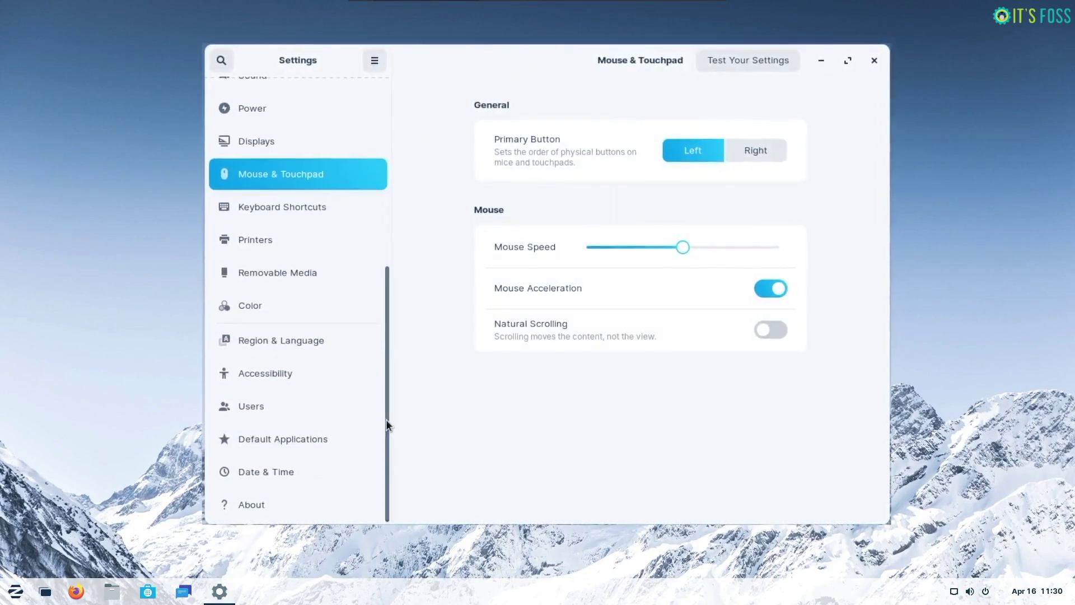
{"action": "left_click", "coordinate": [307, 212]}
{"action": "left_click", "coordinate": [297, 295]}
{"action": "left_click", "coordinate": [294, 346]}
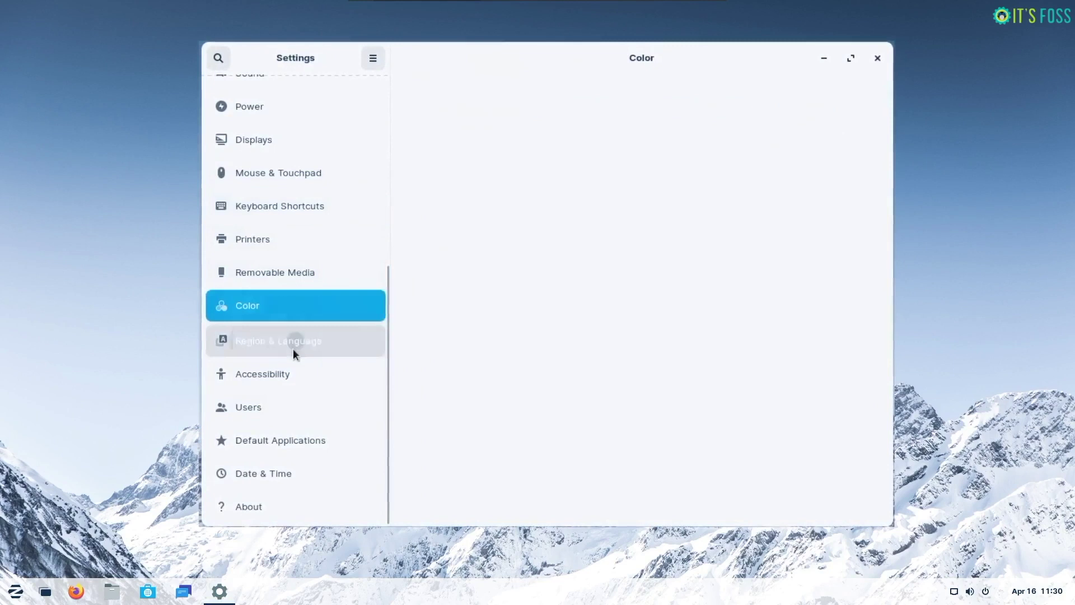
Step: Check Default Applications, Date & Time and the About page's system details, then minimise Settings
{"action": "left_click", "coordinate": [307, 440]}
{"action": "left_click", "coordinate": [297, 486]}
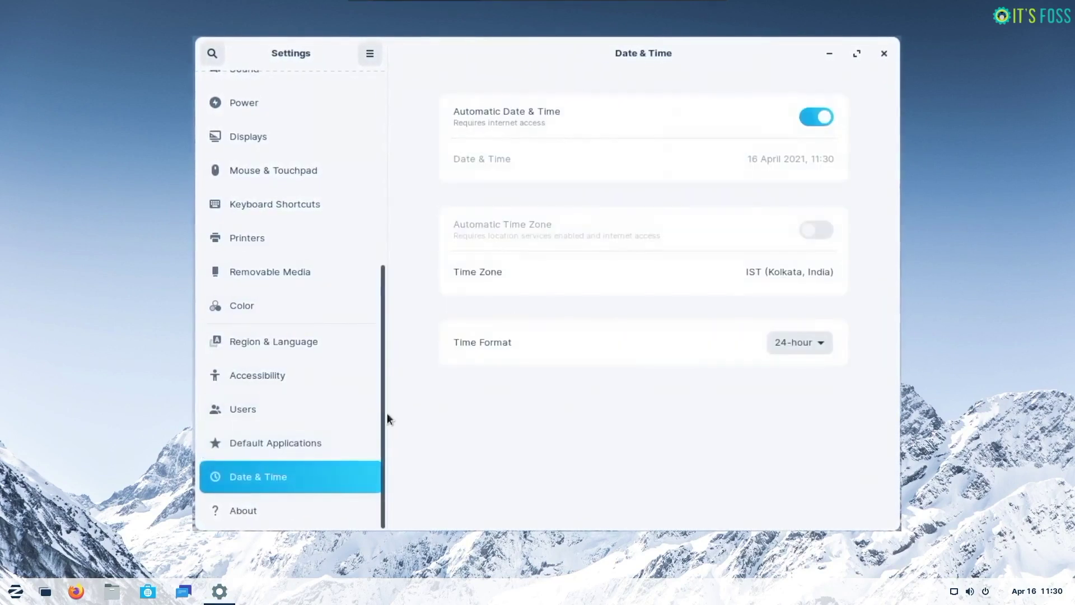
{"action": "left_click", "coordinate": [323, 507]}
{"action": "scroll", "coordinate": [901, 245], "scroll_direction": "down", "scroll_amount": 3}
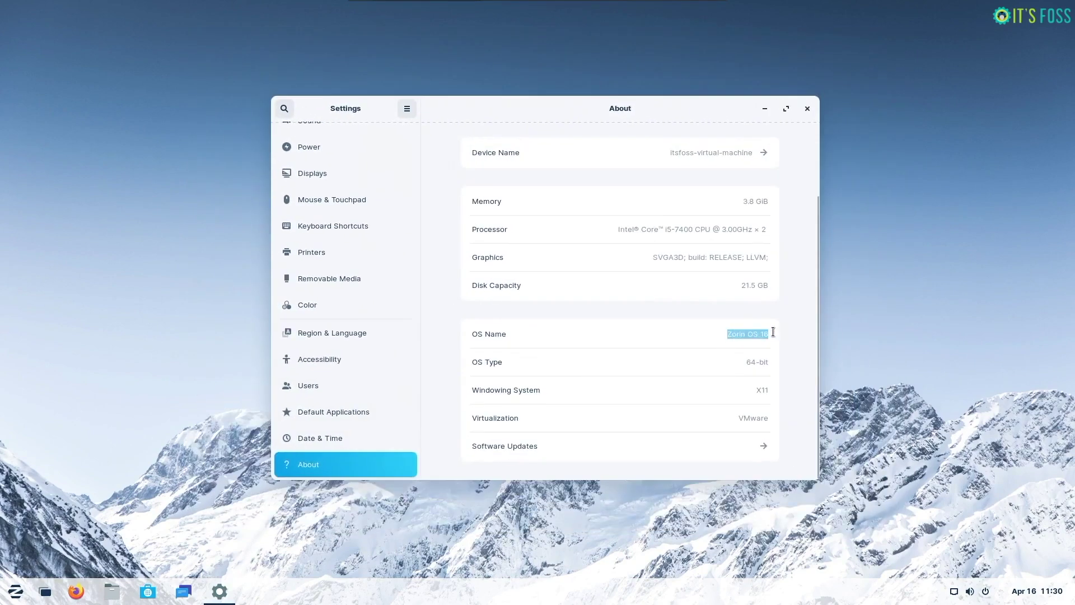
{"action": "left_click", "coordinate": [700, 153]}
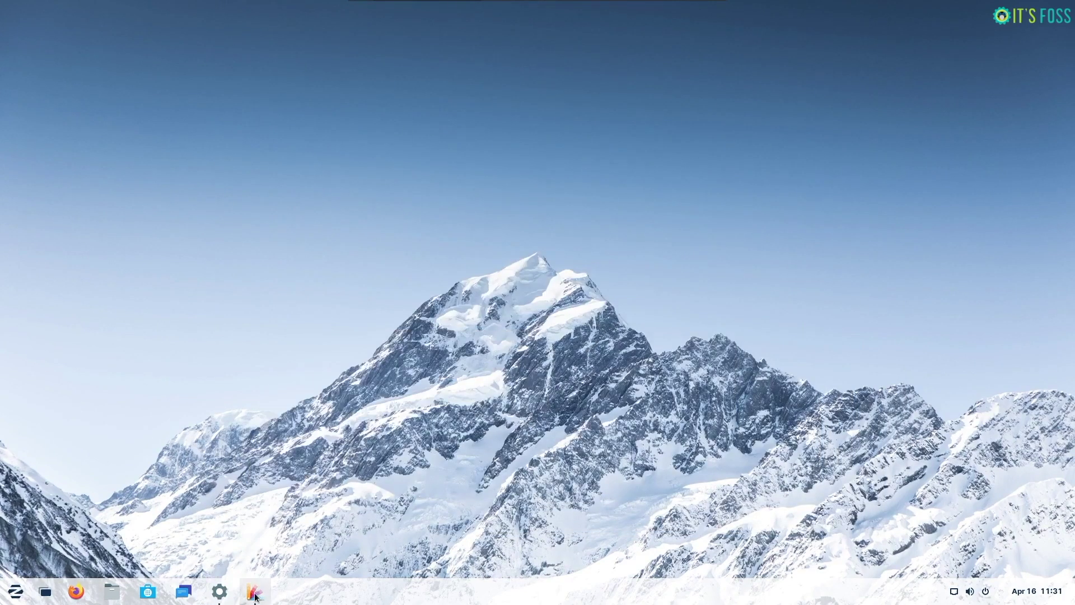
Step: Restore the Zorin Appearance window from the taskbar and move it aside
{"action": "left_click", "coordinate": [254, 596]}
{"action": "mouse_move", "coordinate": [565, 153]}
{"action": "left_mouse_down"}
{"action": "mouse_move", "coordinate": [828, 152]}
{"action": "mouse_move", "coordinate": [112, 210]}
{"action": "mouse_move", "coordinate": [425, 163]}
{"action": "mouse_move", "coordinate": [336, 140]}
{"action": "mouse_move", "coordinate": [269, 166]}
{"action": "mouse_move", "coordinate": [839, 173]}
{"action": "mouse_move", "coordinate": [218, 169]}
{"action": "mouse_move", "coordinate": [555, 164]}
{"action": "left_mouse_up"}
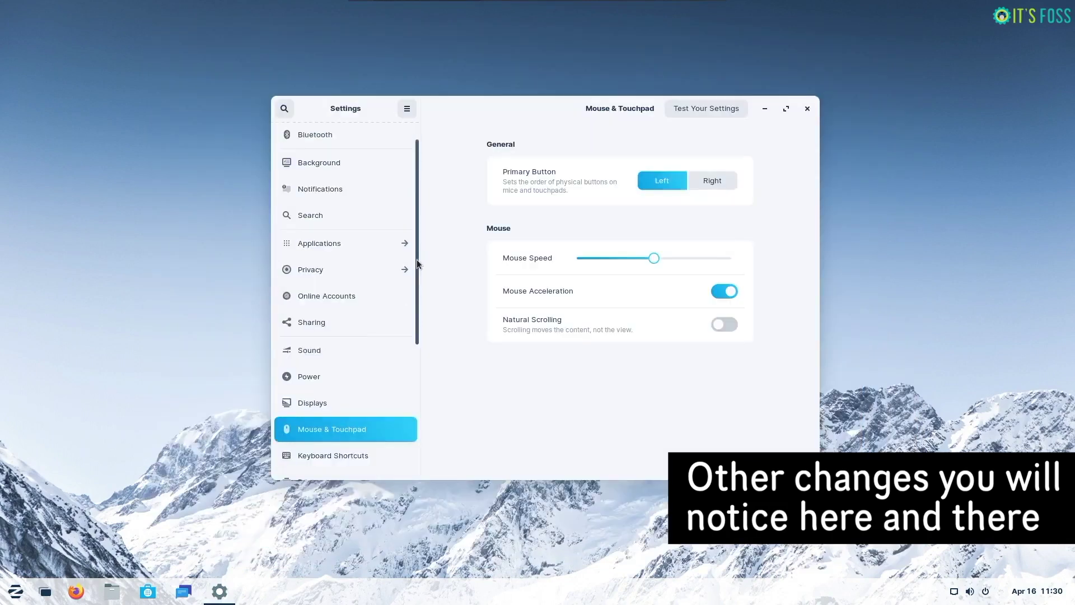
{"action": "left_click_drag", "start_coordinate": [418, 264], "coordinate": [416, 382]}
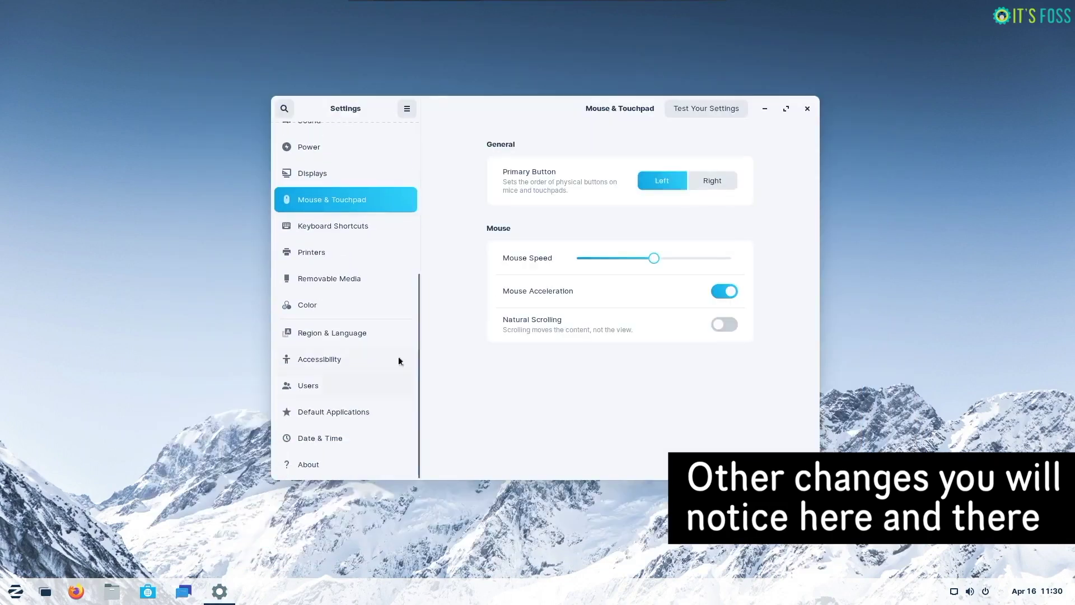
Step: Step through Keyboard Shortcuts, Color, Region & Language, Default Applications and Date & Time to About
{"action": "left_click", "coordinate": [343, 225]}
{"action": "left_click", "coordinate": [346, 305]}
{"action": "left_click", "coordinate": [344, 333]}
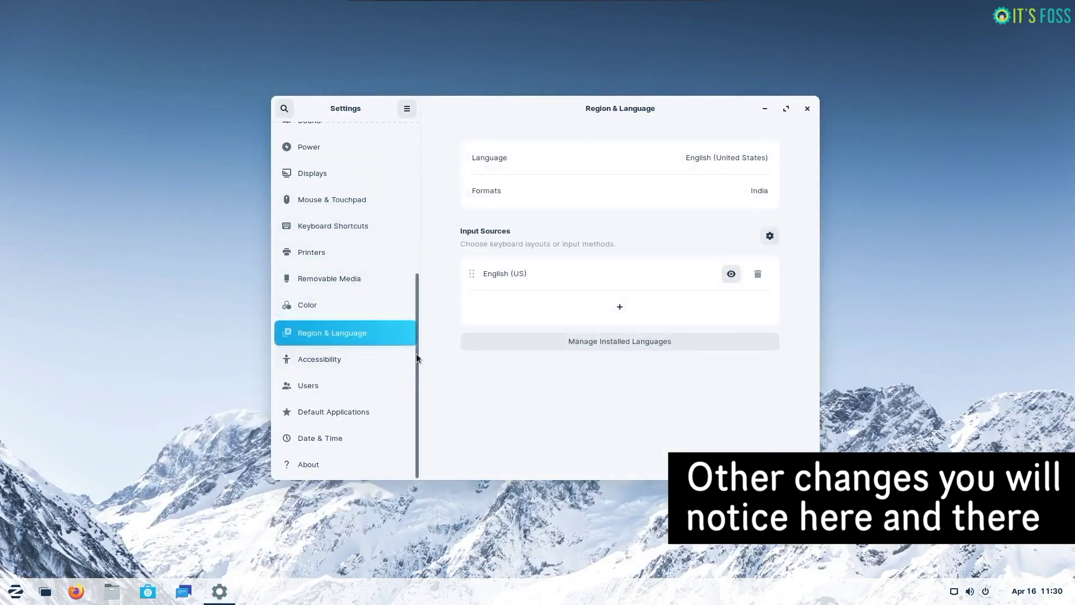
{"action": "left_click", "coordinate": [356, 414]}
{"action": "left_click", "coordinate": [386, 438]}
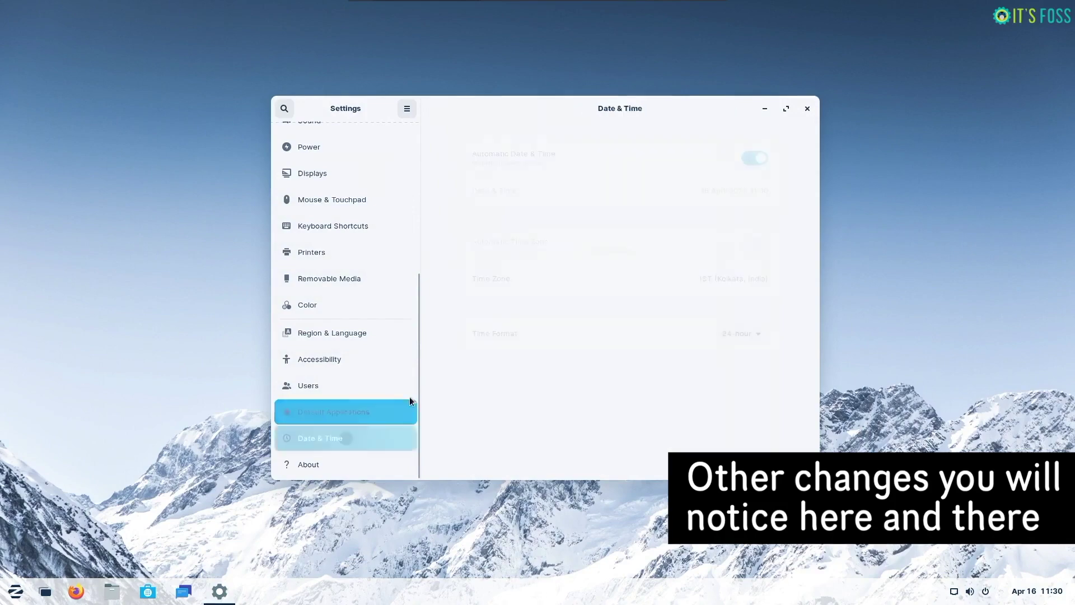
{"action": "left_click", "coordinate": [371, 462]}
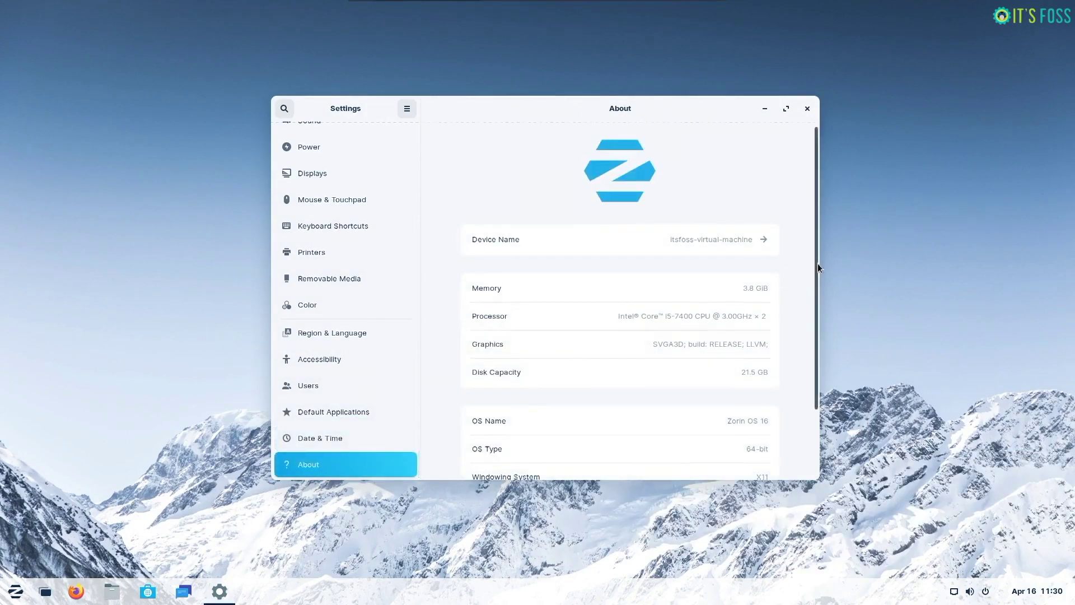
{"action": "scroll", "coordinate": [817, 263], "scroll_direction": "down", "scroll_amount": 3}
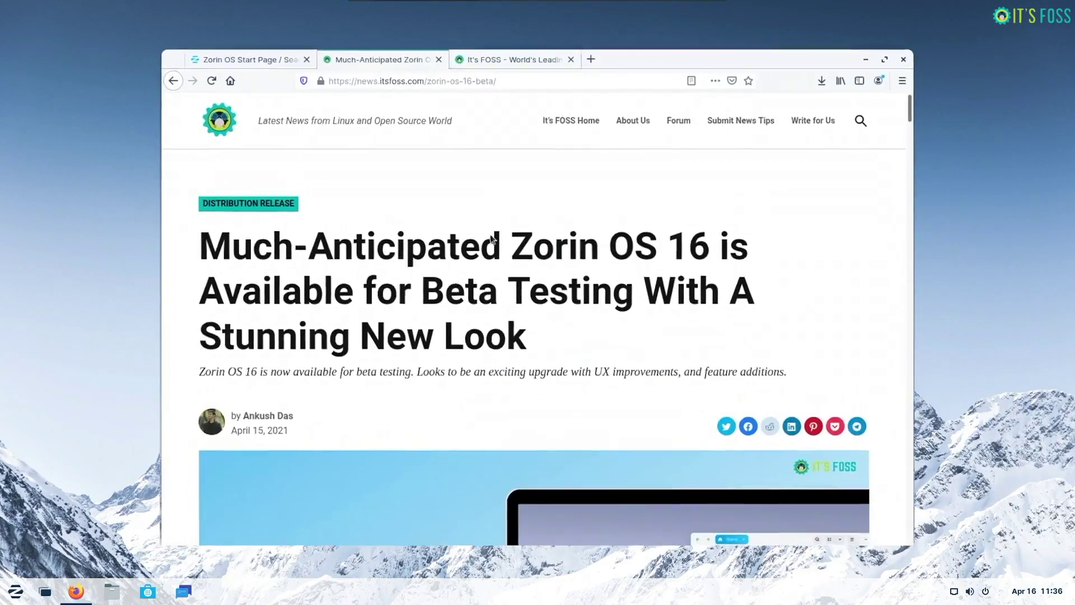
Step: Scroll the It's FOSS Zorin OS 16 beta article down past the What's New? heading to its video
{"action": "scroll", "coordinate": [774, 271], "scroll_direction": "down", "scroll_amount": 10}
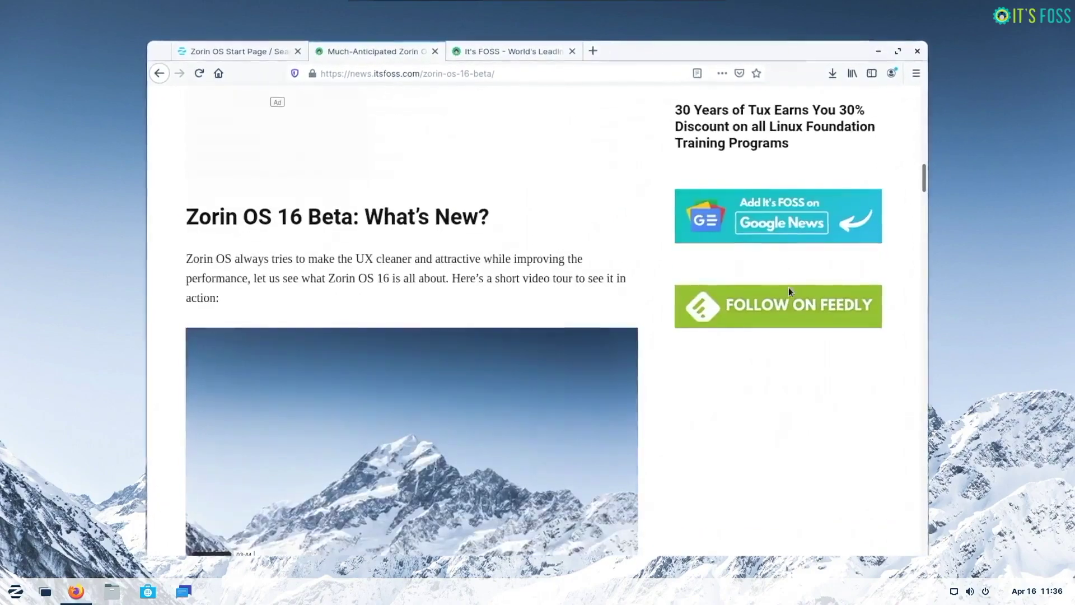
{"action": "scroll", "coordinate": [789, 291], "scroll_direction": "down", "scroll_amount": 15}
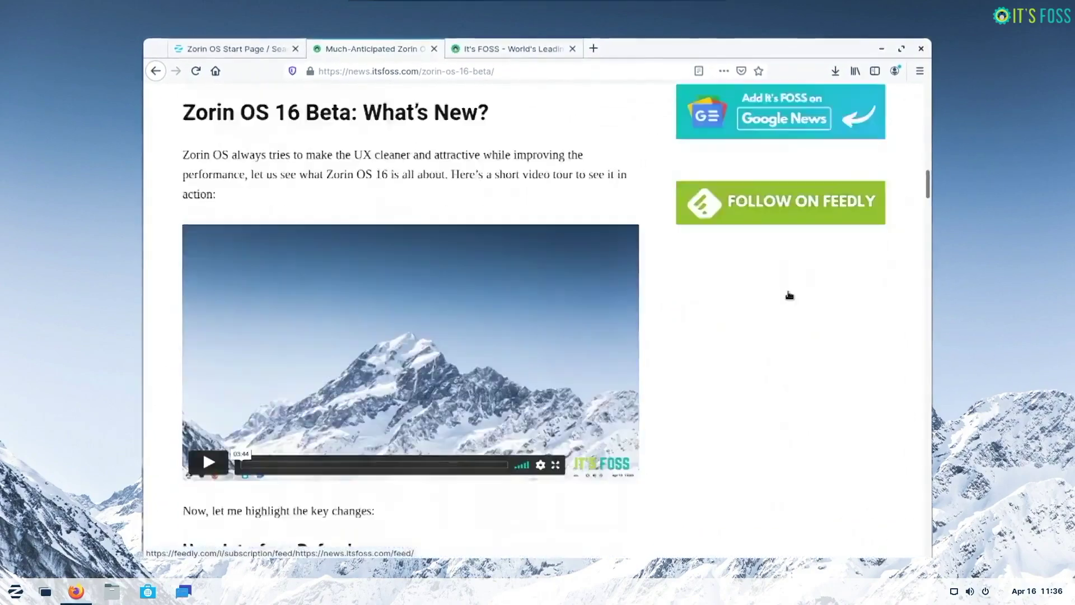
{"action": "scroll", "coordinate": [799, 334], "scroll_direction": "down", "scroll_amount": 5}
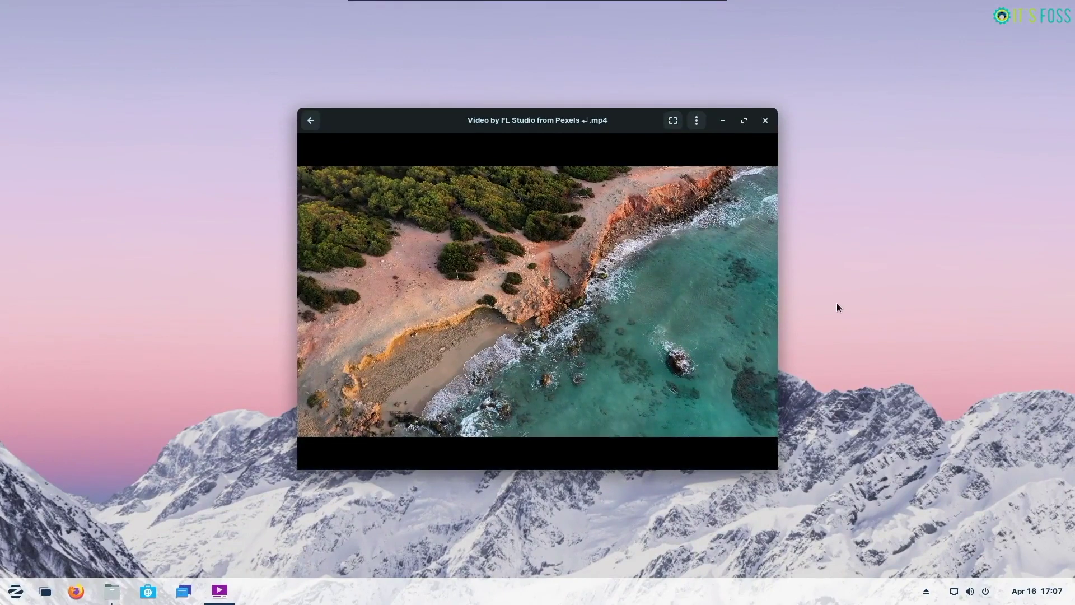
Step: Maximize the playing aerial beach clip, view its Properties dialog, then restore the Videos window
{"action": "left_click", "coordinate": [744, 120]}
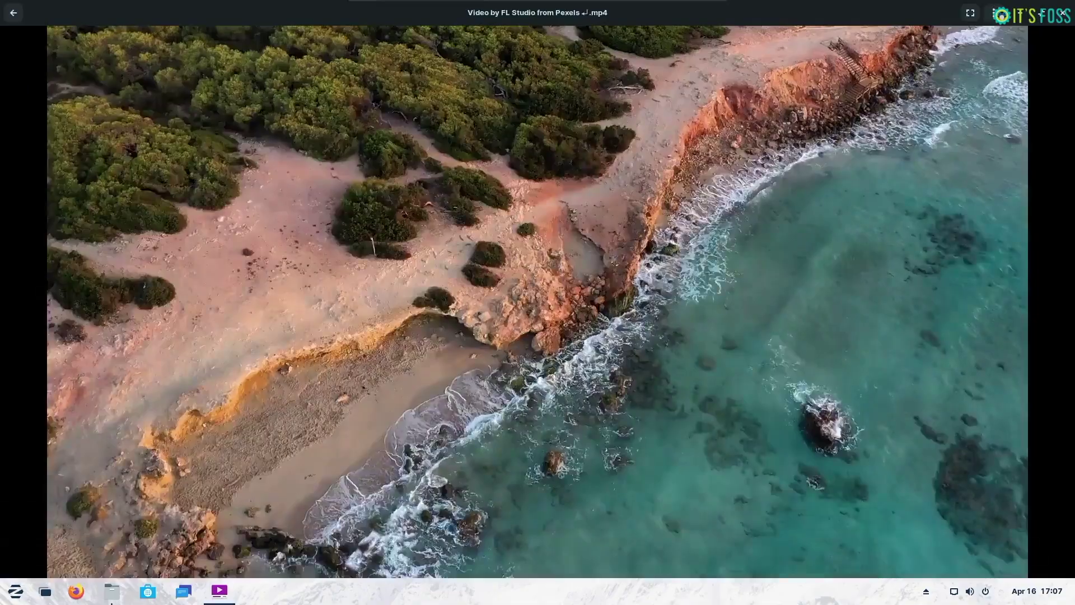
{"action": "mouse_move", "coordinate": [762, 171]}
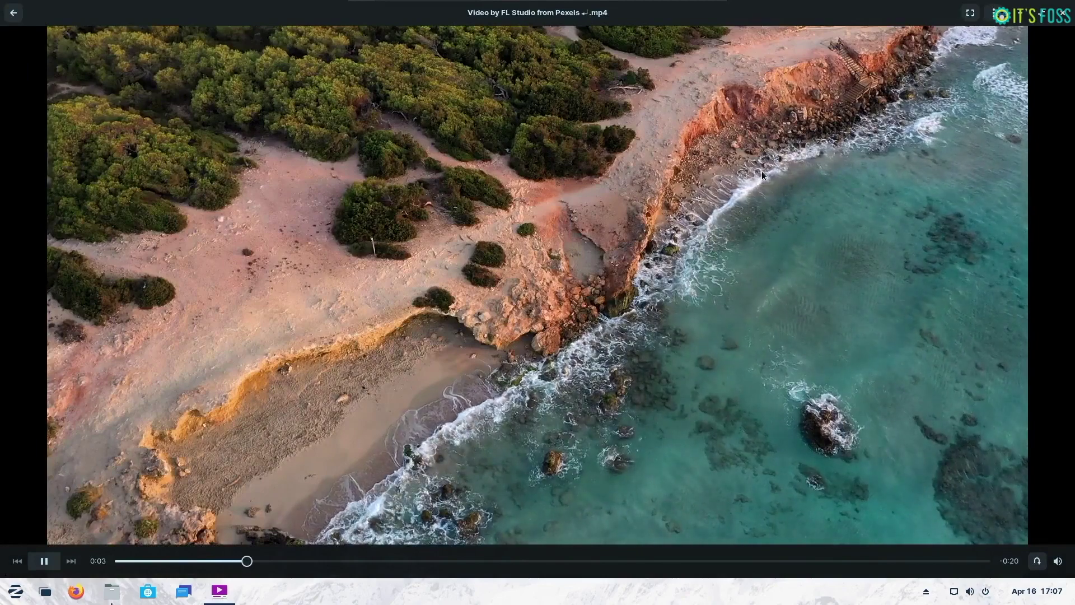
{"action": "left_click", "coordinate": [992, 14]}
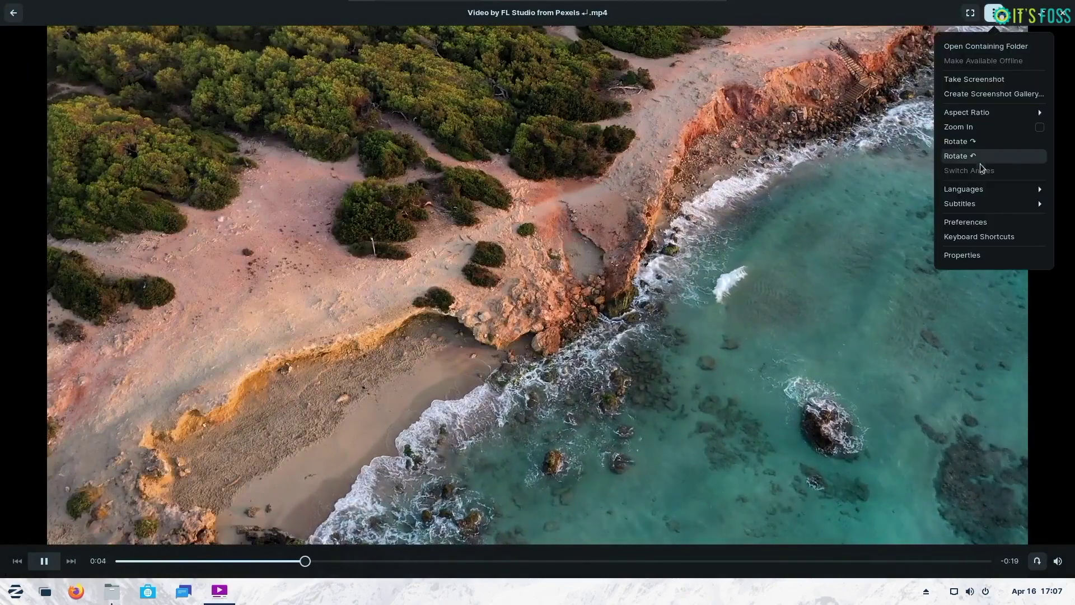
{"action": "left_click", "coordinate": [961, 255]}
{"action": "left_click", "coordinate": [635, 162]}
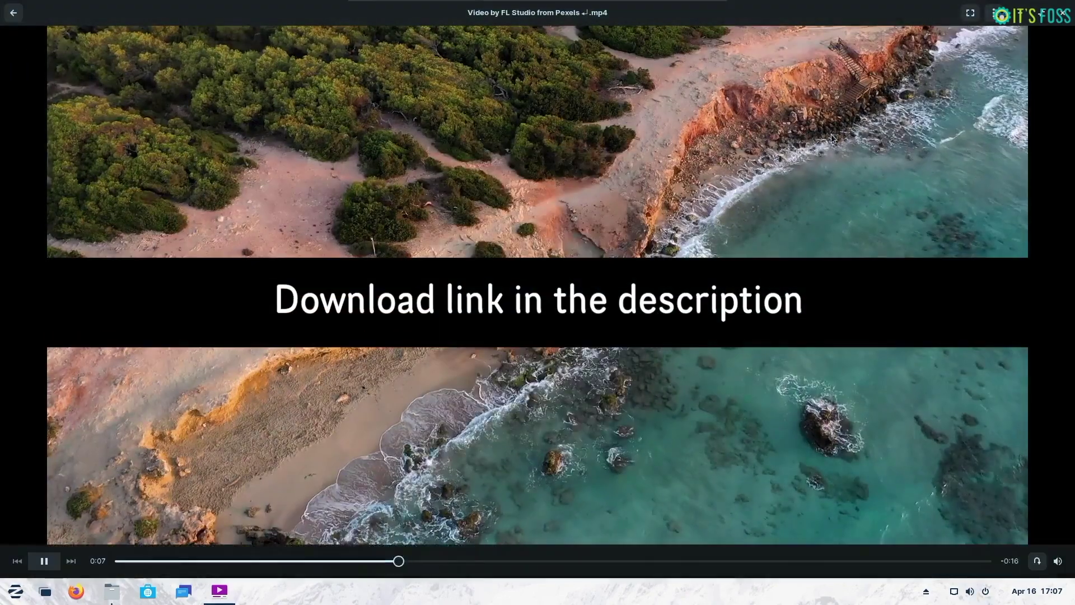
{"action": "left_click", "coordinate": [1042, 12]}
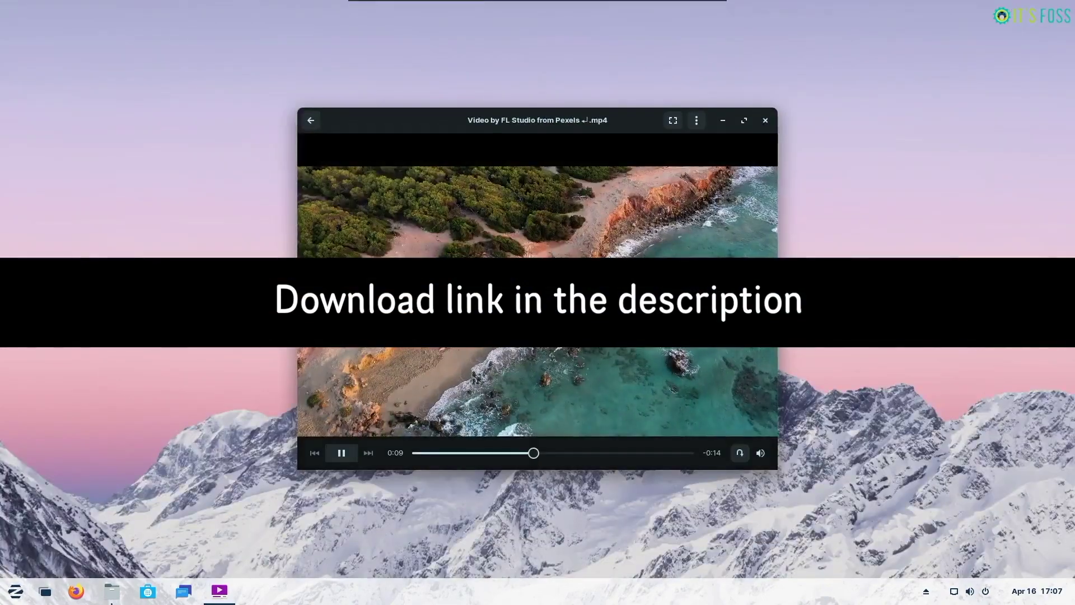